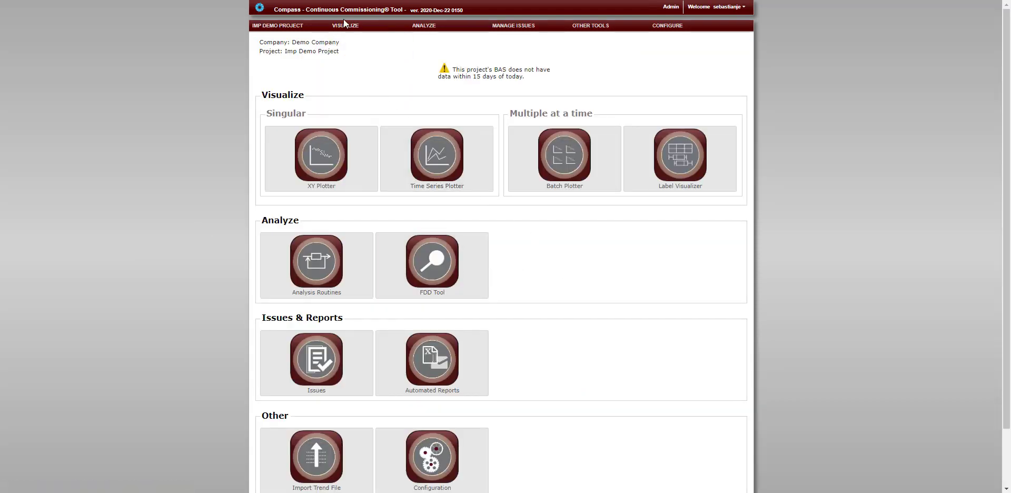
Open the Batch Plotter and choose AHU-1 in Building NG of the AS Group as the scope
mouse_move(347, 25)
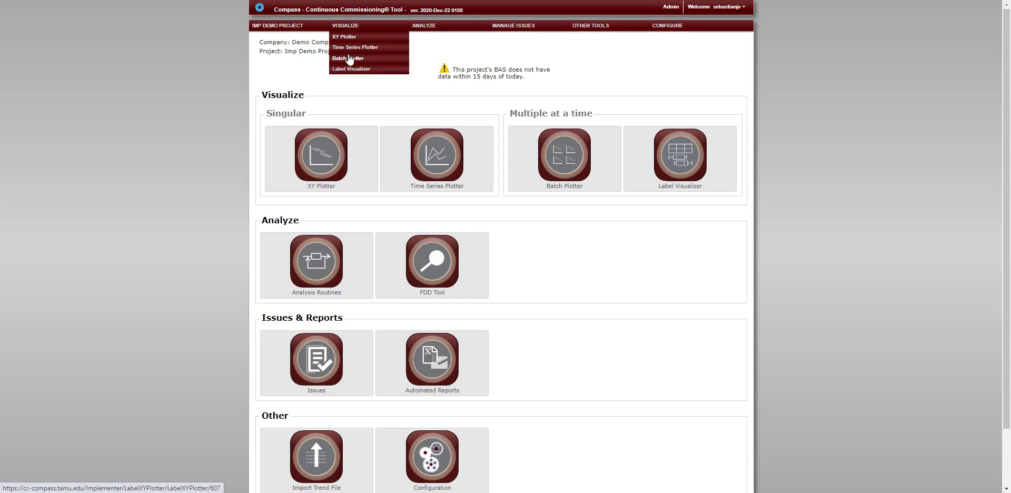
click(554, 167)
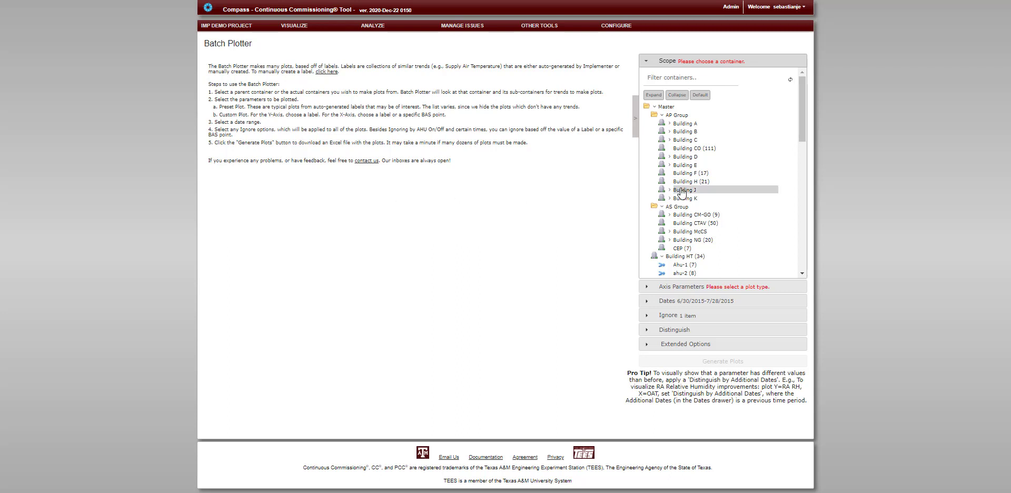
scroll(733, 198, down, 1)
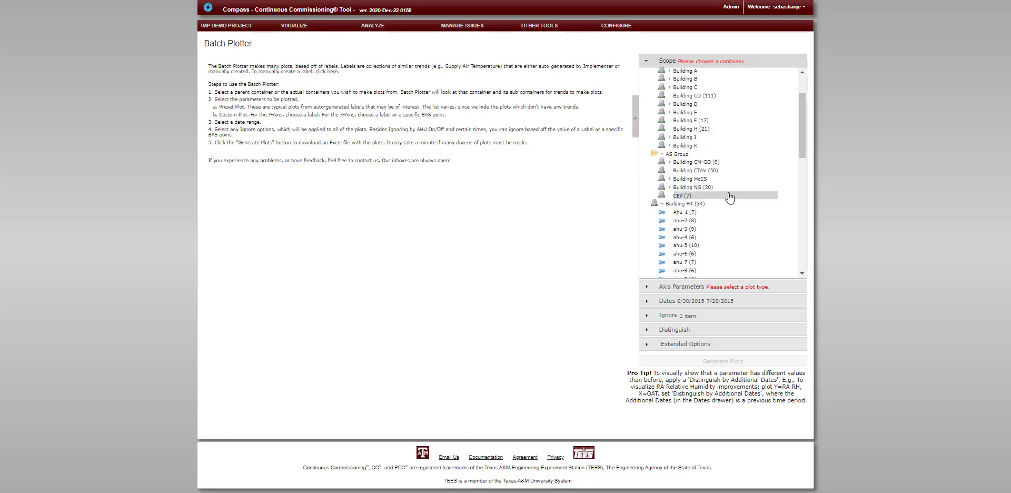
click(671, 189)
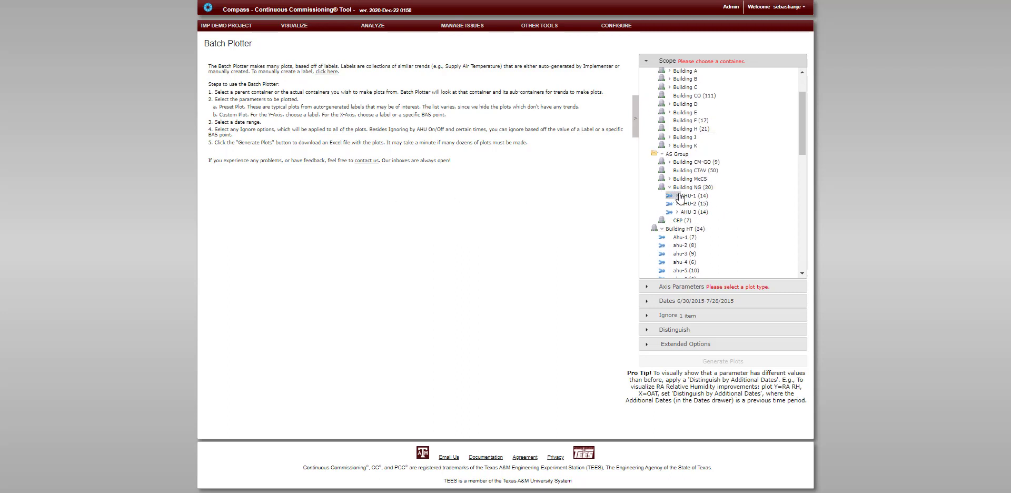
click(678, 195)
click(691, 197)
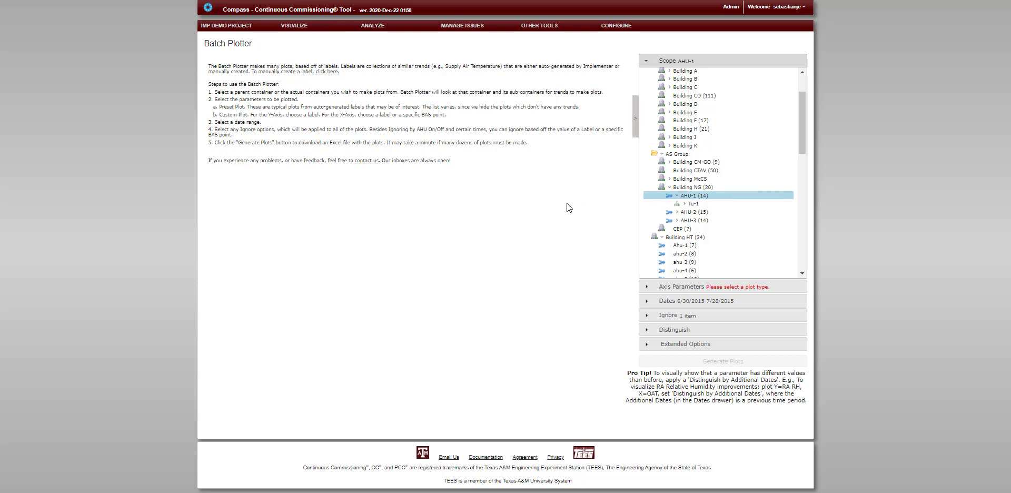
Examine the preset plots available in the axis parameters and the descriptions of the outdoor air damper command plots
click(678, 287)
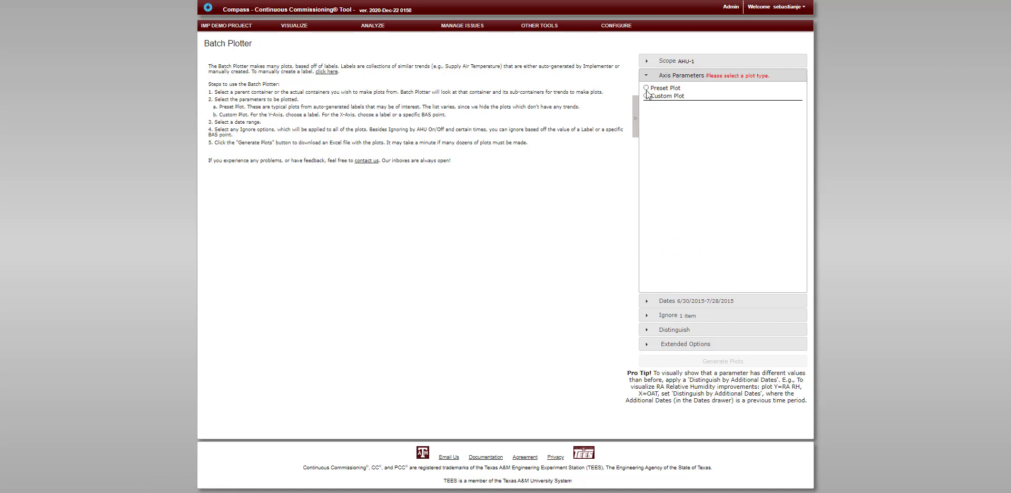
click(646, 88)
scroll(702, 208, down, 10)
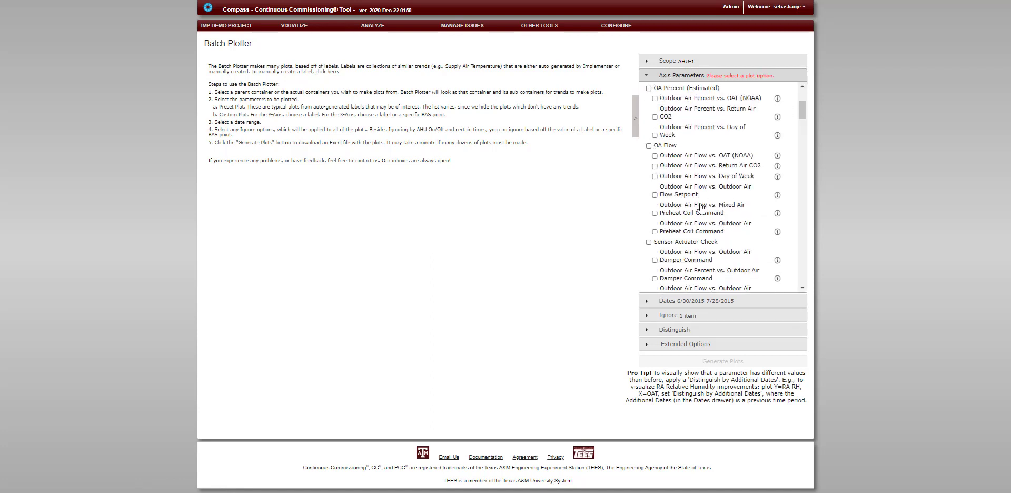
scroll(701, 208, down, 12)
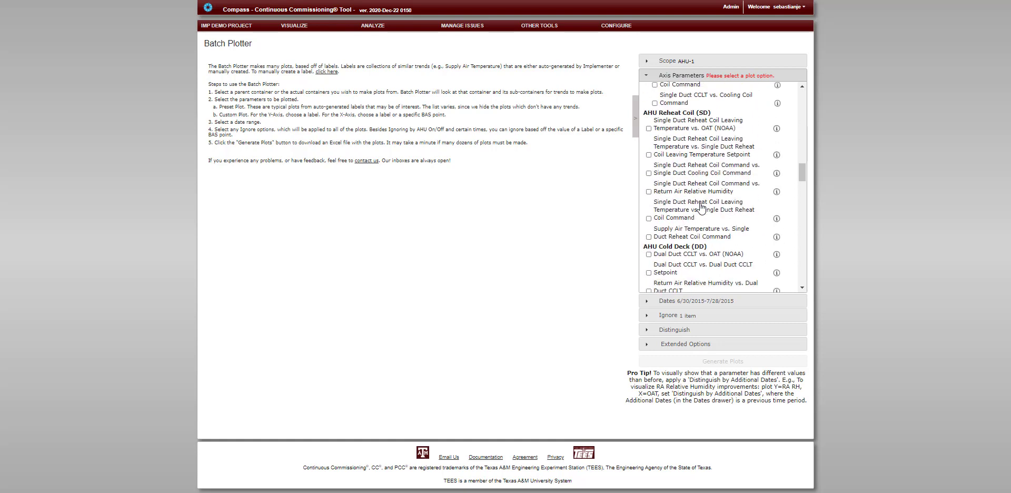
scroll(702, 209, down, 12)
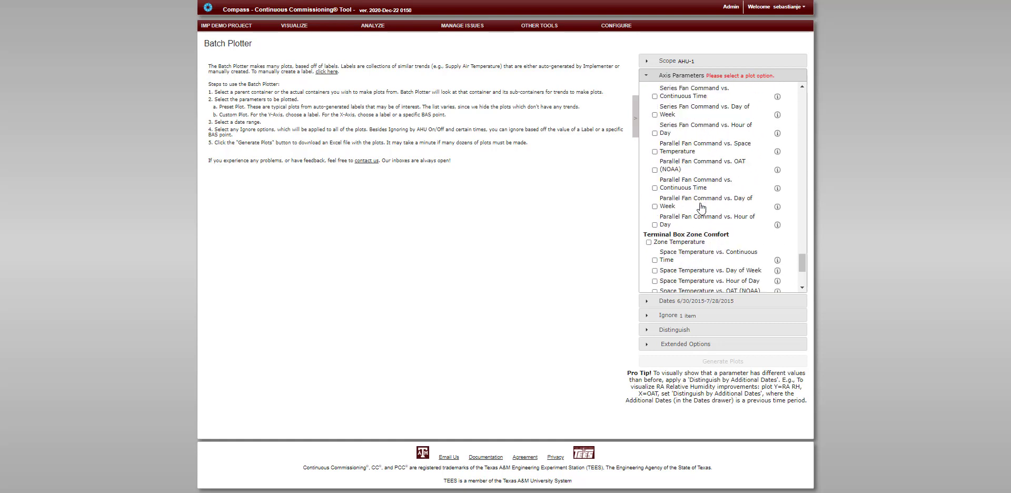
scroll(701, 209, up, 18)
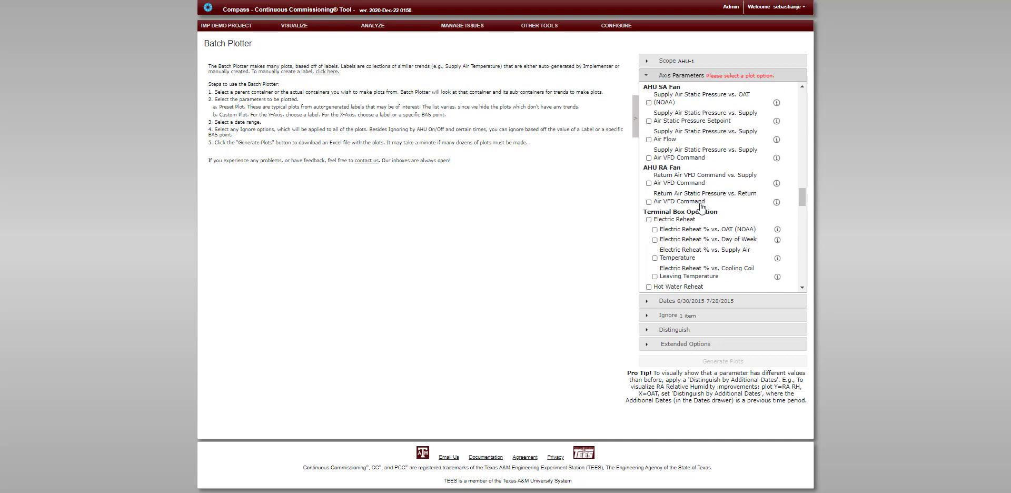
scroll(706, 207, up, 10)
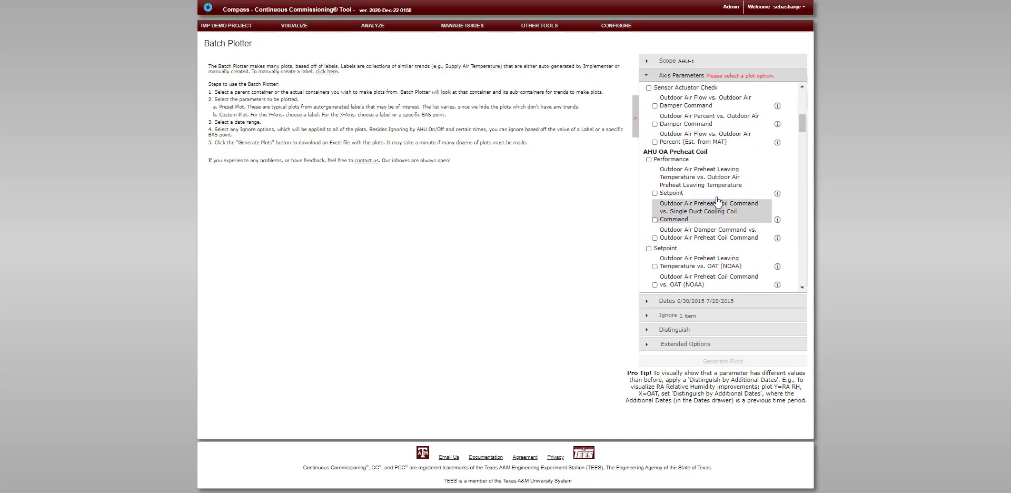
scroll(718, 200, up, 3)
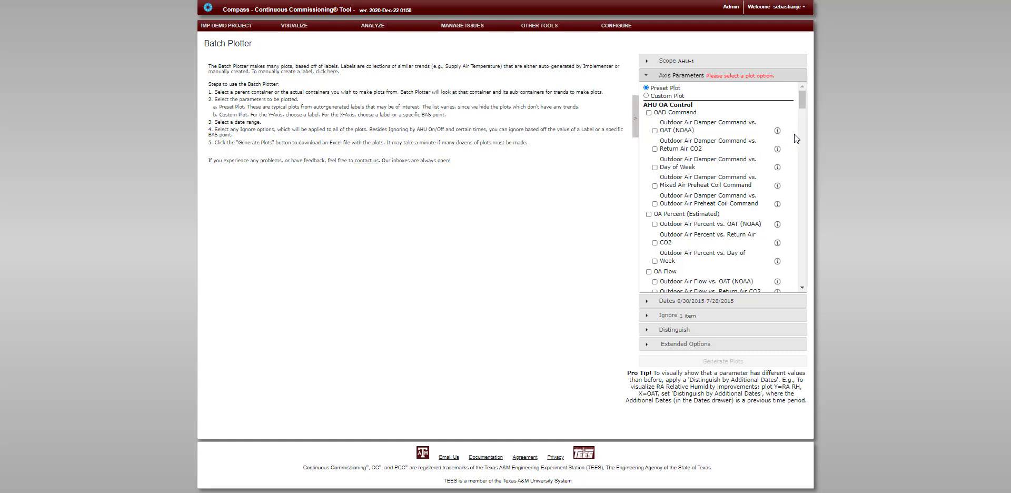
mouse_move(778, 134)
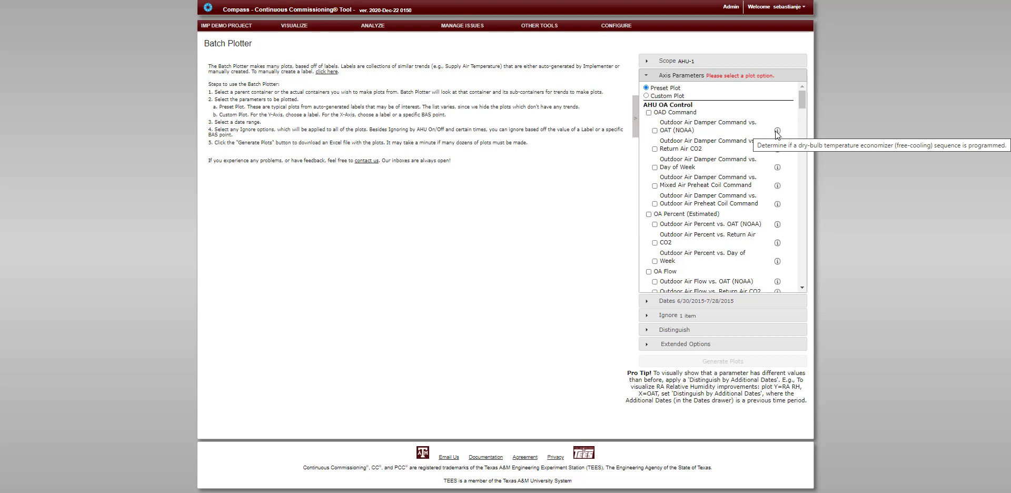
mouse_move(777, 149)
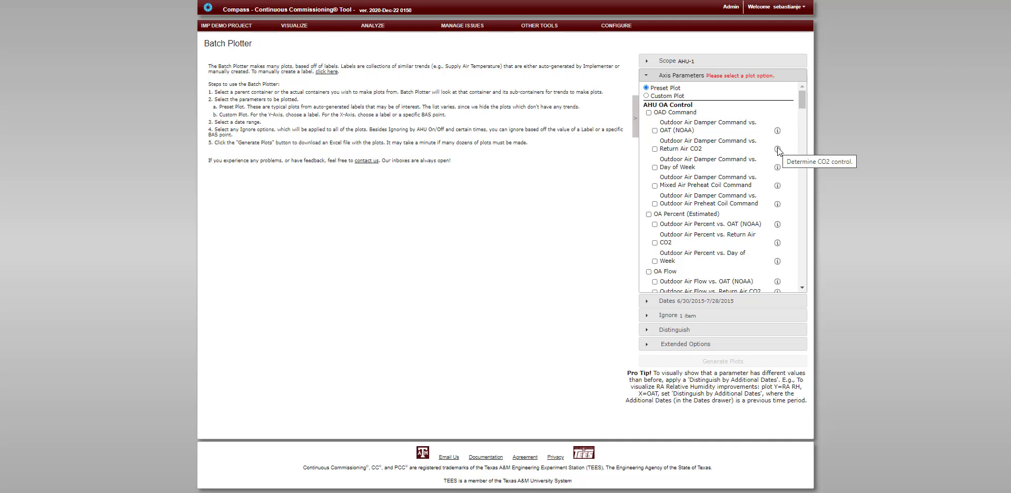
mouse_move(778, 168)
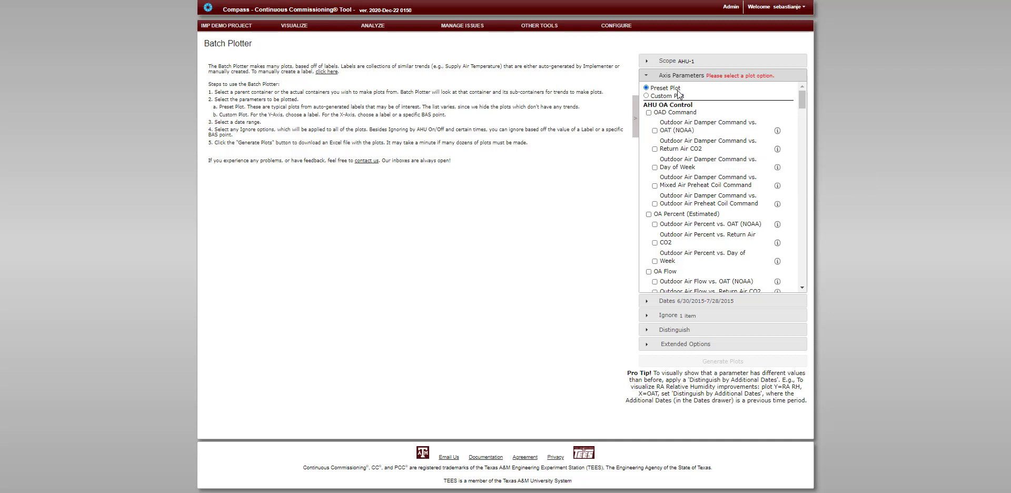
scroll(701, 174, down, 8)
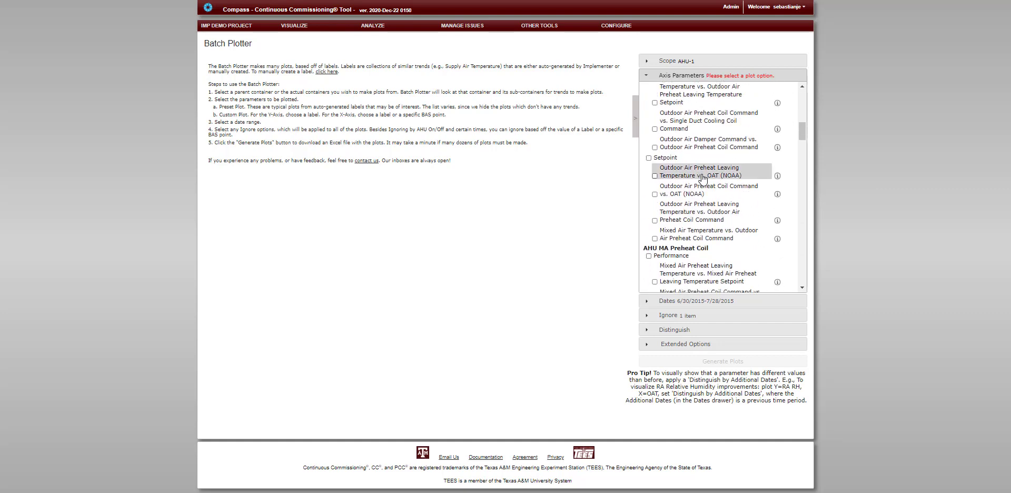
scroll(704, 178, down, 10)
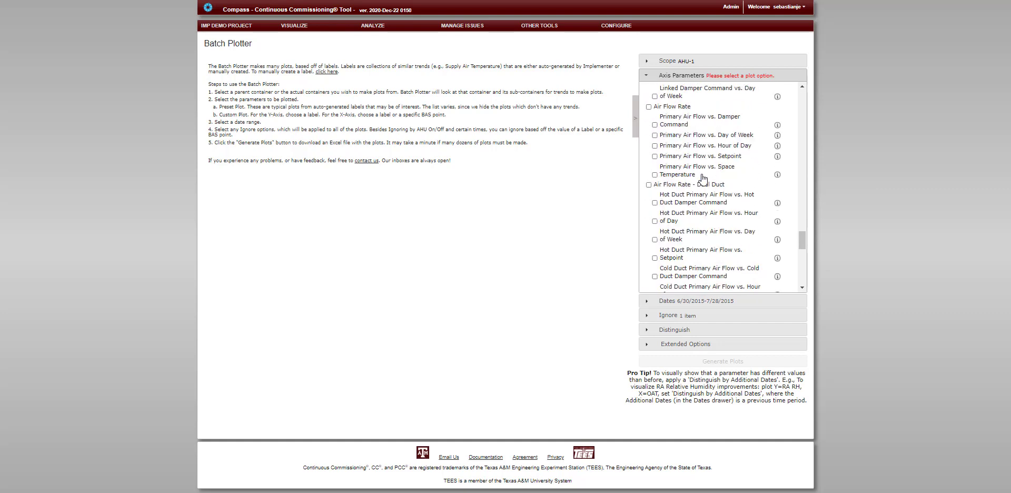
scroll(703, 179, up, 5)
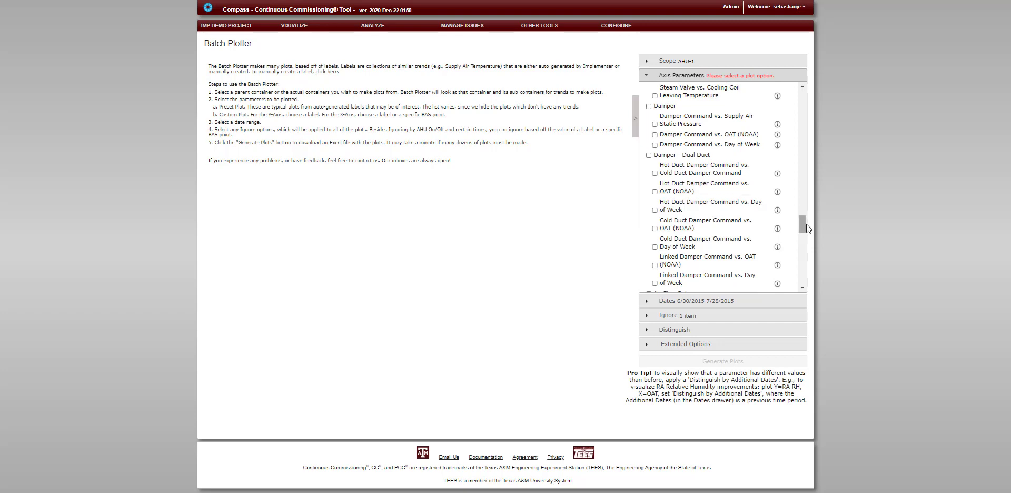
drag(803, 224, 802, 97)
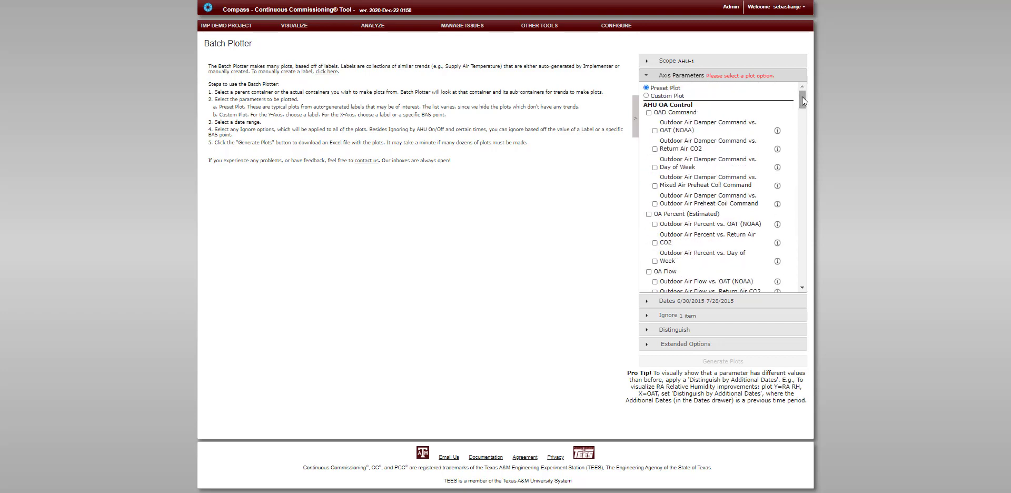
Define a custom plot with Space Temperature on Y Axis 1 and Continuous Time as the X-axis label
click(647, 96)
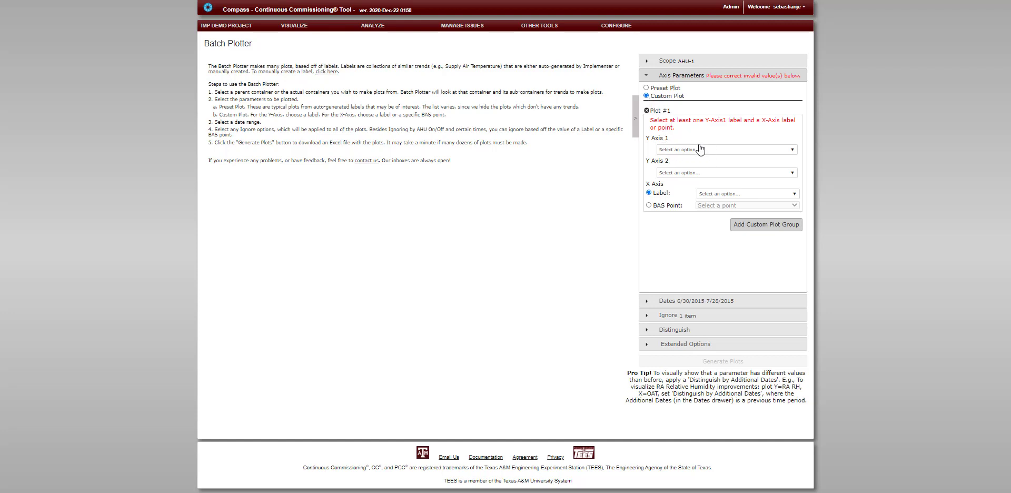
click(792, 151)
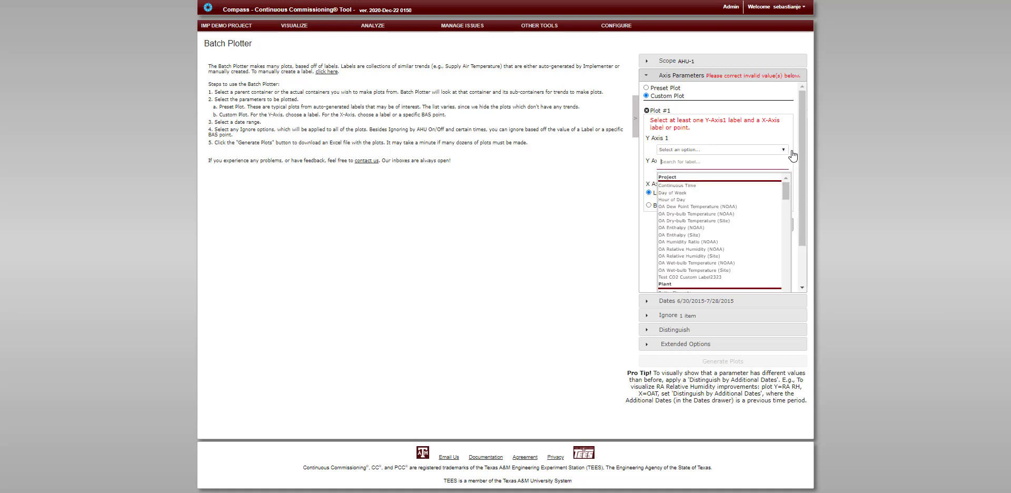
text(space)
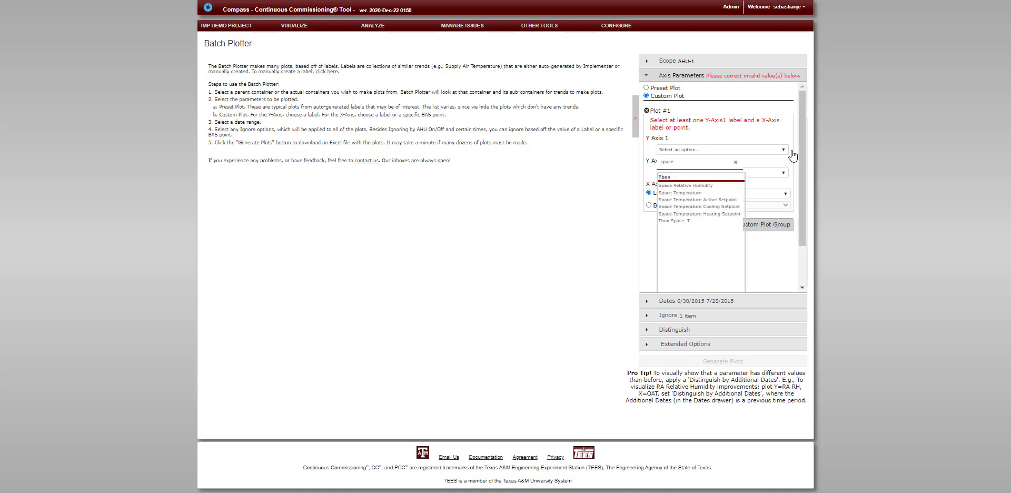
click(698, 193)
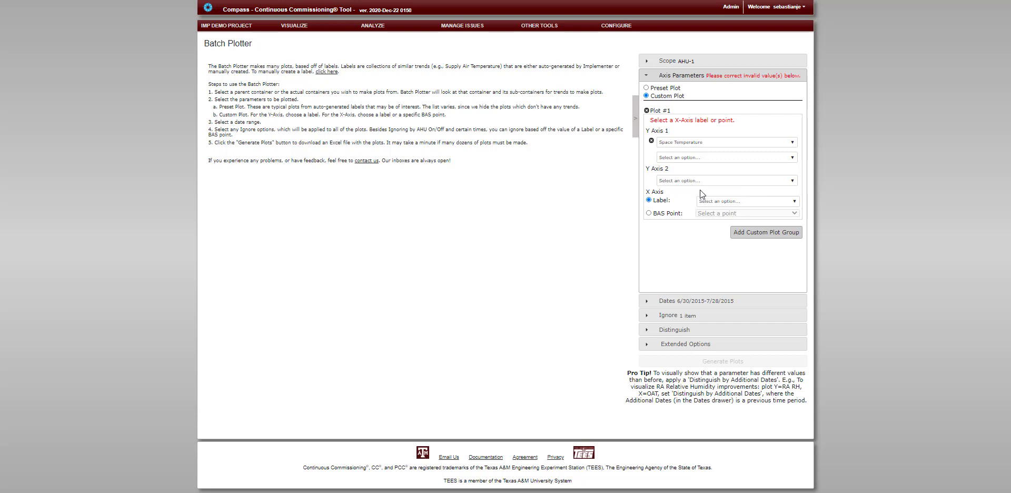
click(748, 203)
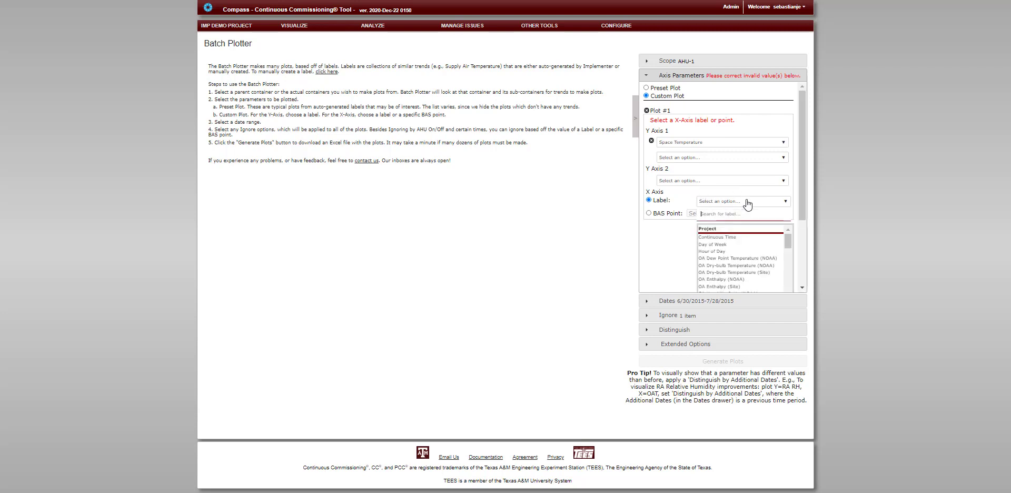
click(729, 238)
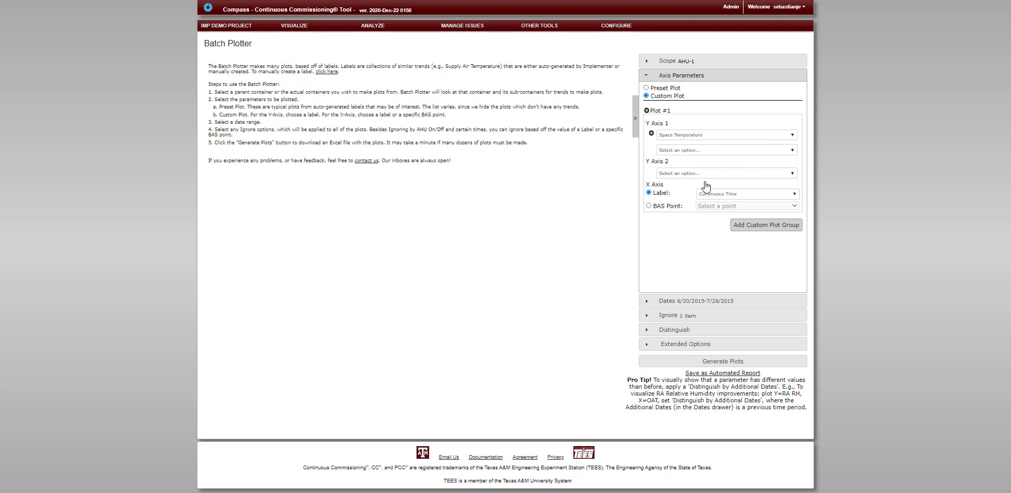
Add a second custom plot group with Space Temperature on Y Axis 1 and OA Dry-bulb Temperature (NOAA) as the X-axis label
click(748, 225)
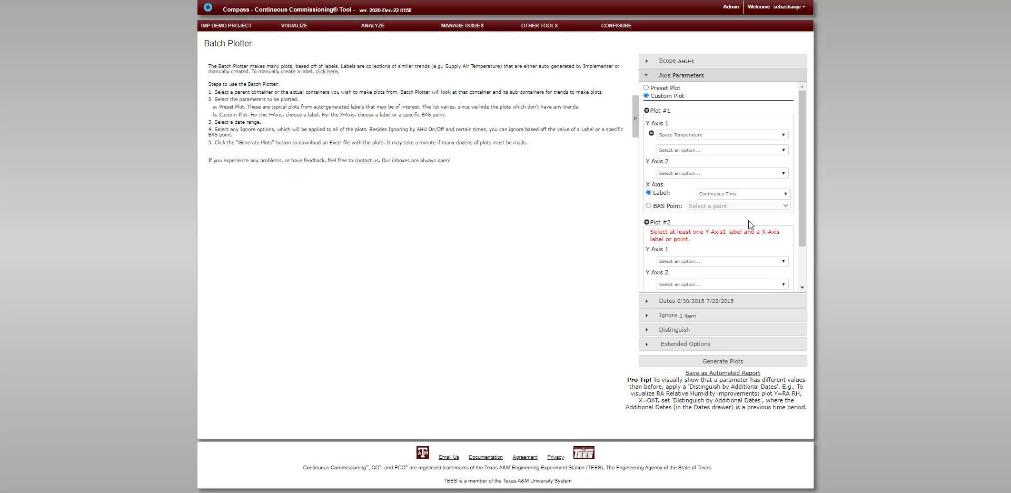
scroll(749, 220, down, 1)
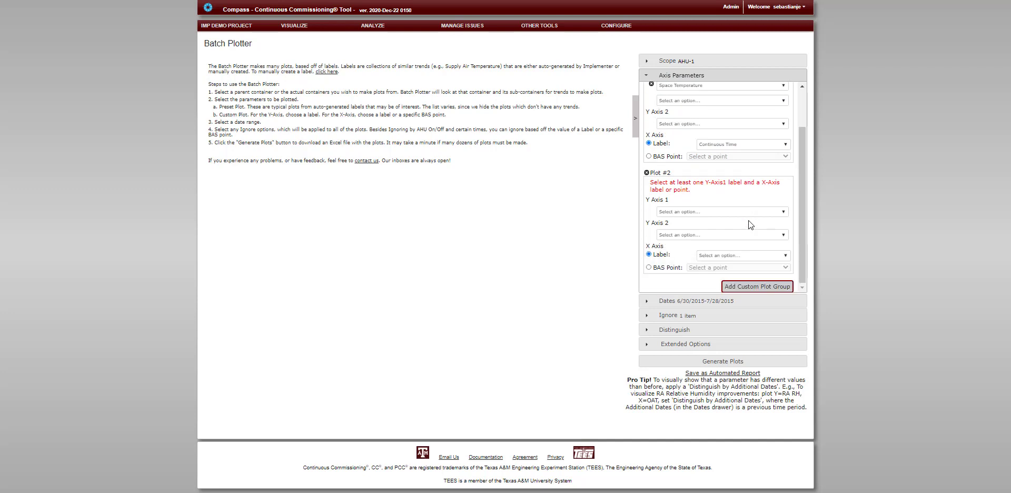
click(777, 213)
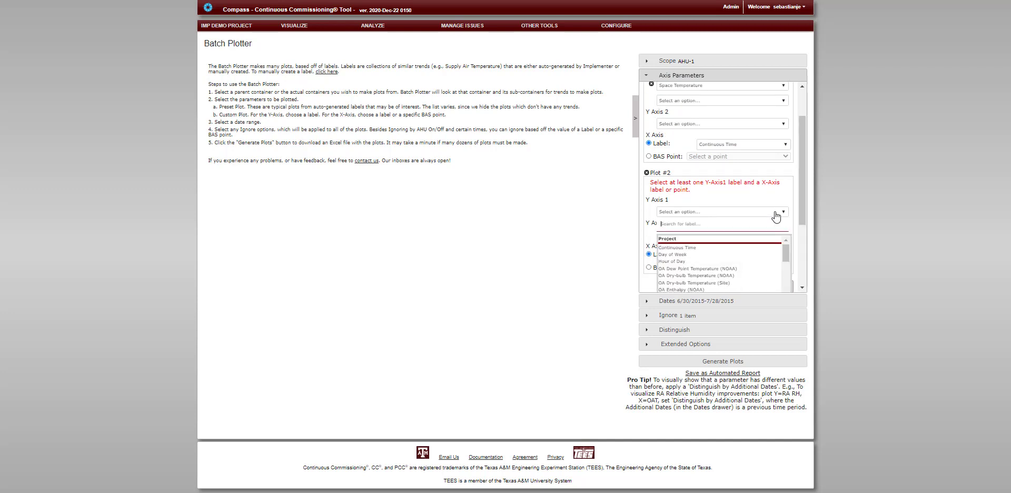
text(space)
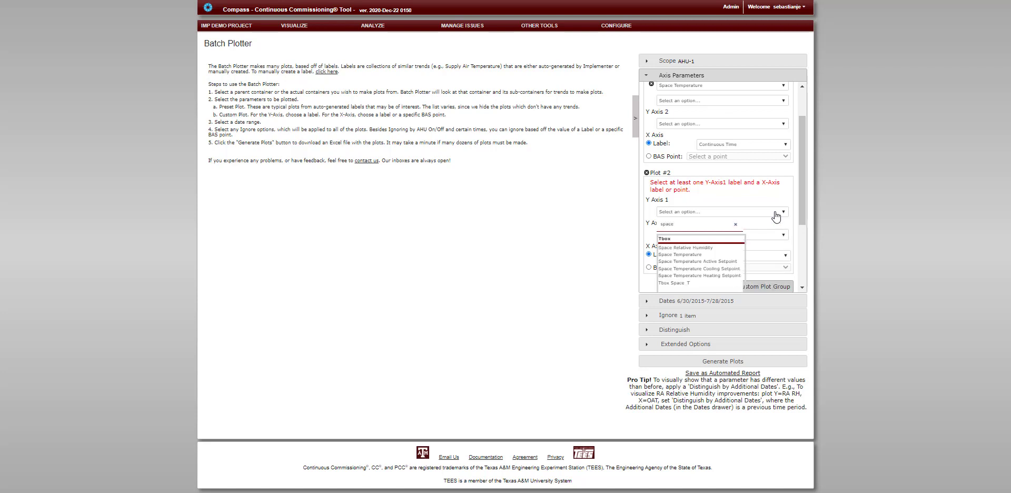
click(699, 255)
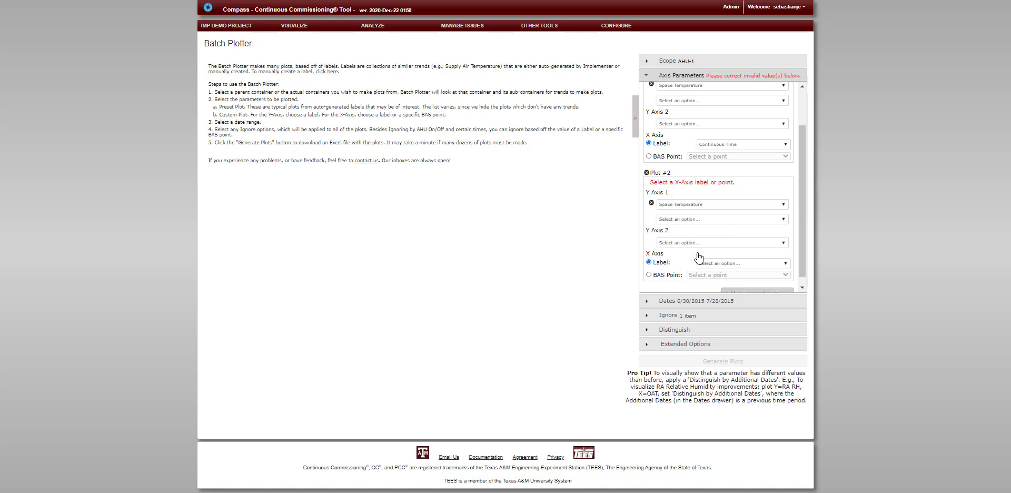
click(732, 264)
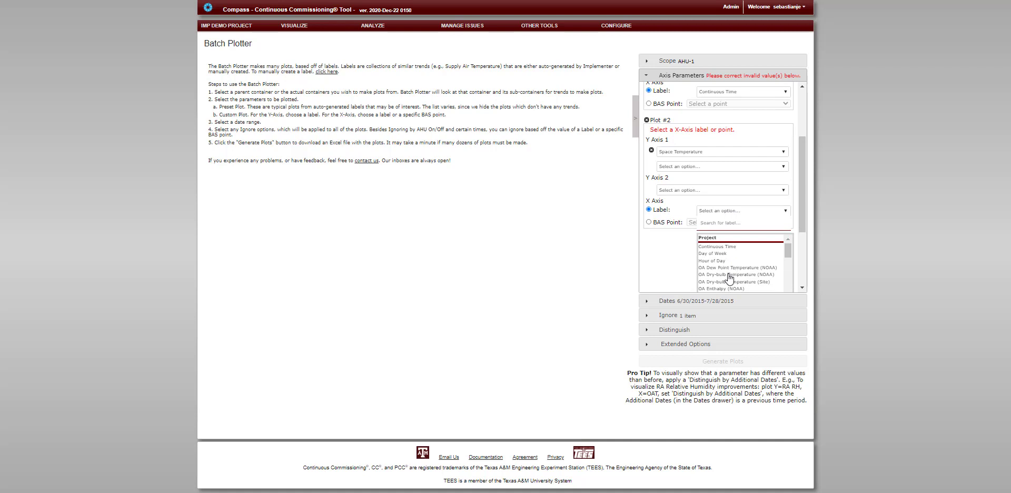
click(728, 275)
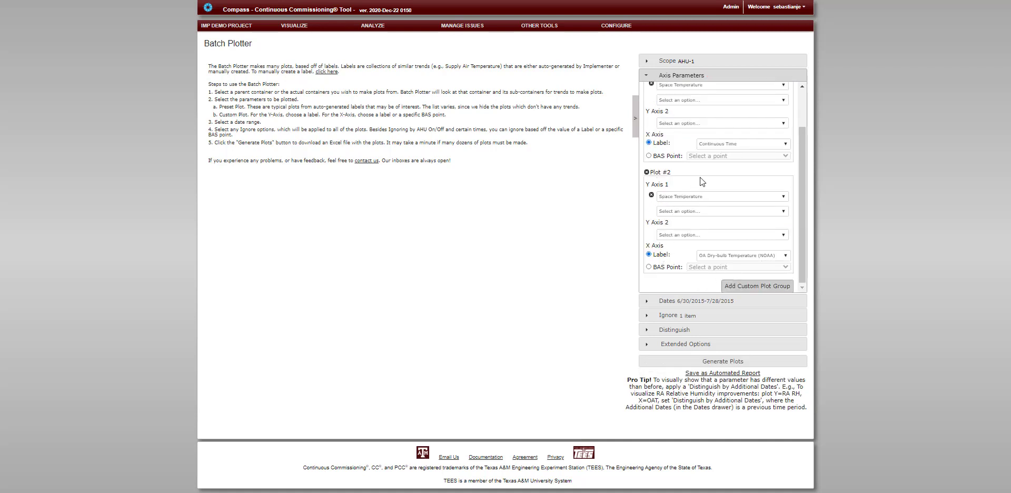
Set a custom end date of 07/31/2014 for the plots' date range
click(696, 301)
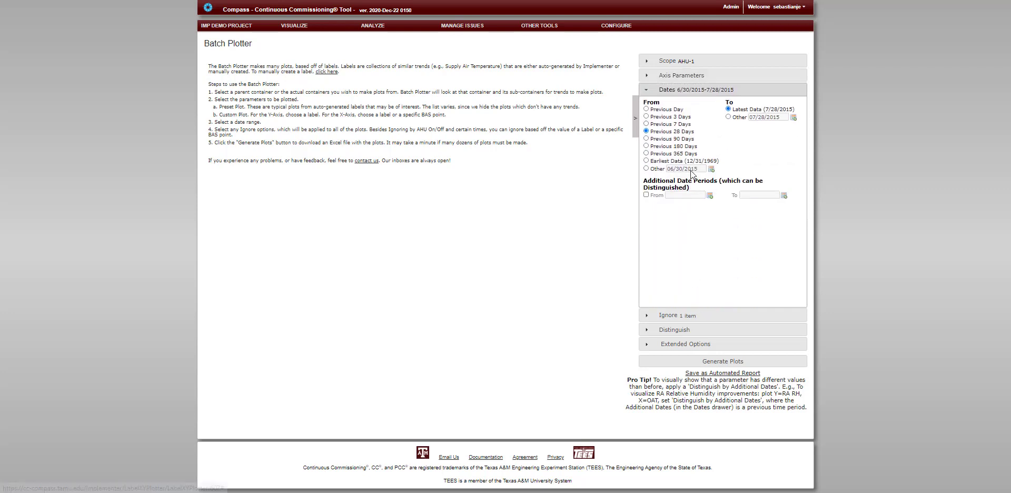
click(728, 116)
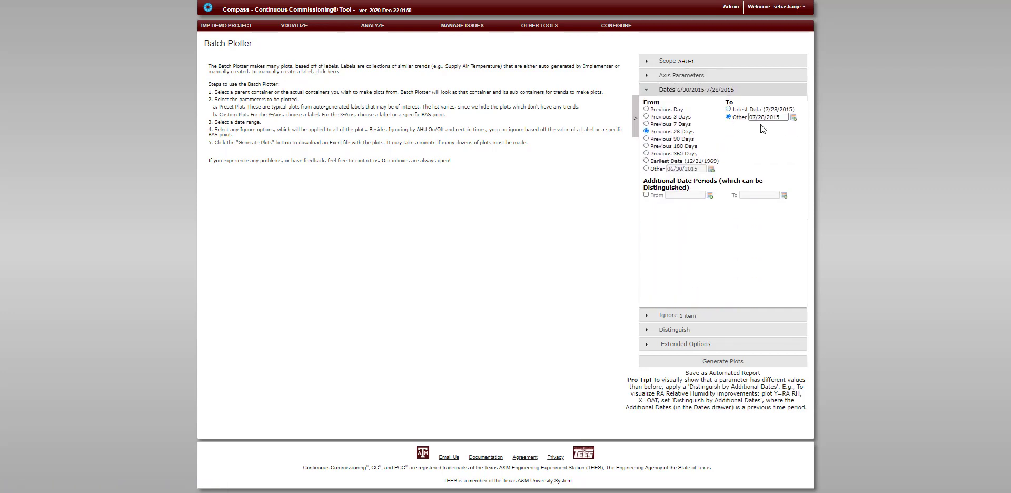
click(793, 117)
click(804, 129)
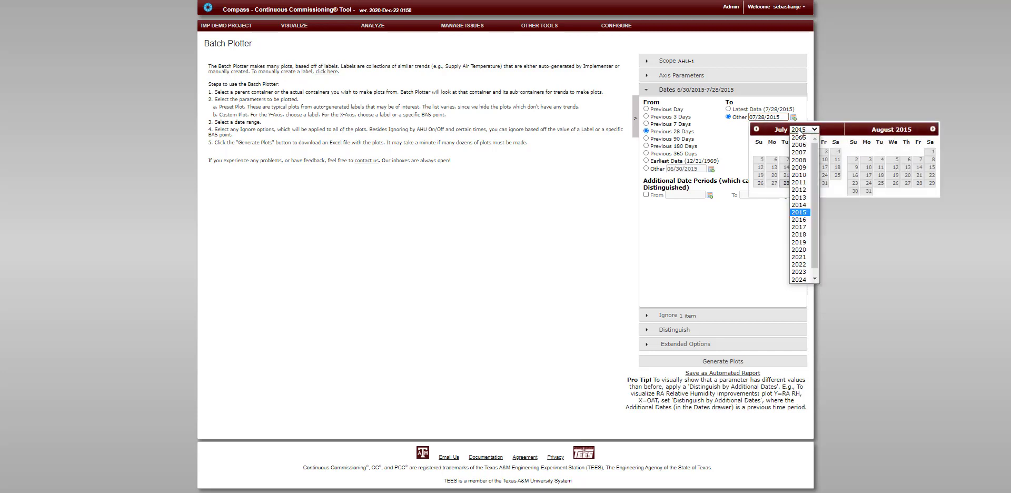
click(803, 206)
click(812, 184)
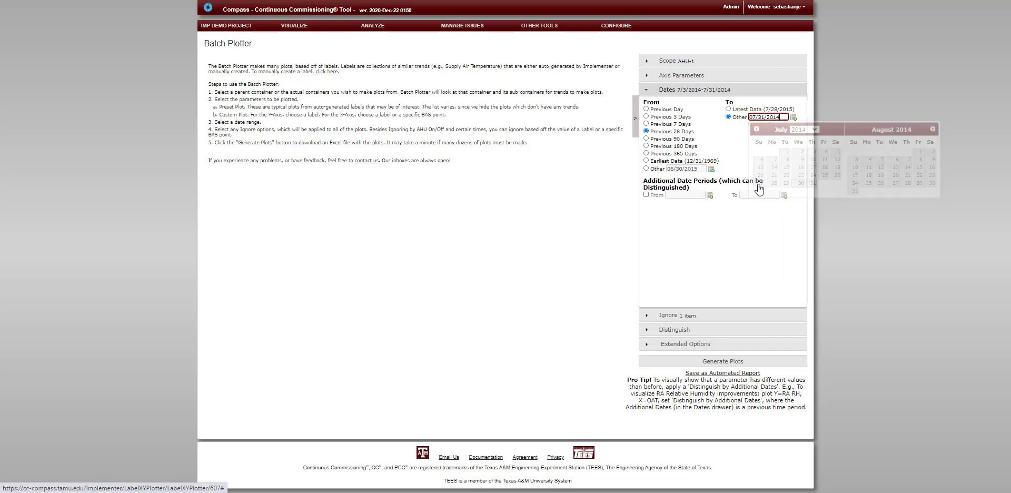
Start the date range at the previous 7 days and stop ignoring data when the AHU is off
click(647, 124)
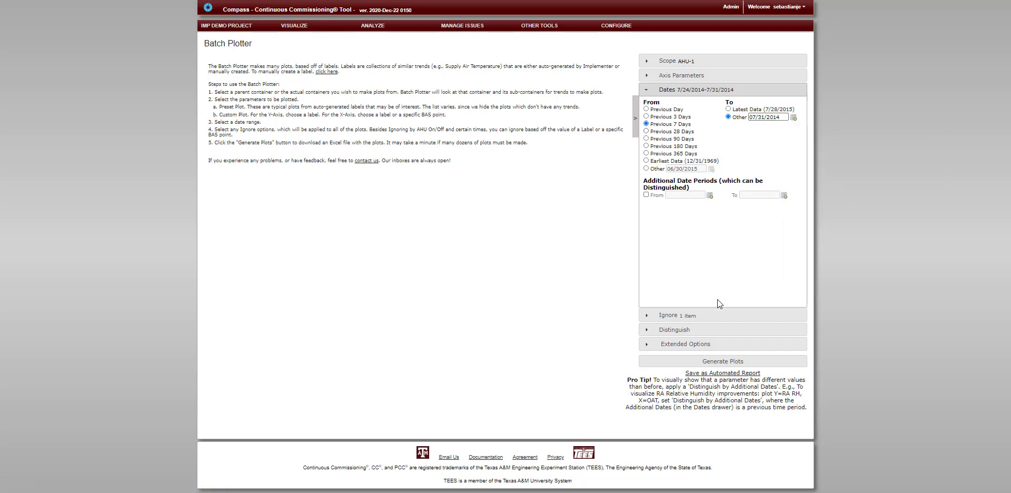
click(668, 315)
click(647, 117)
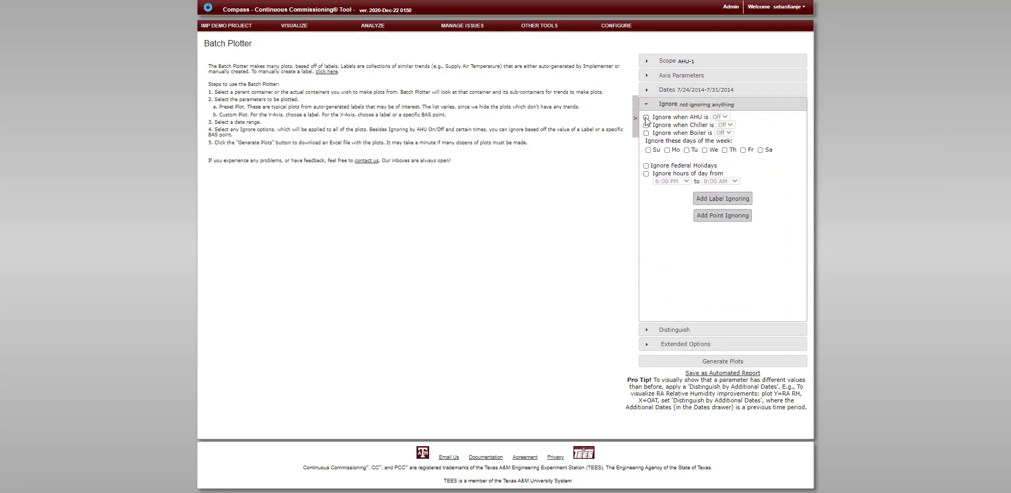
Review the Distinguish and Extended Options settings, keeping the 15-minute time alignment interval, and generate the plots
click(709, 330)
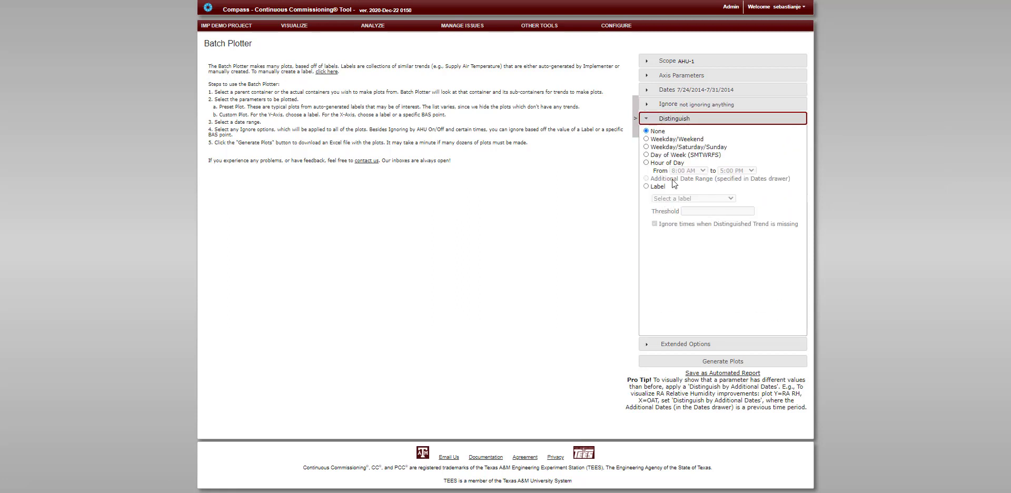
click(706, 344)
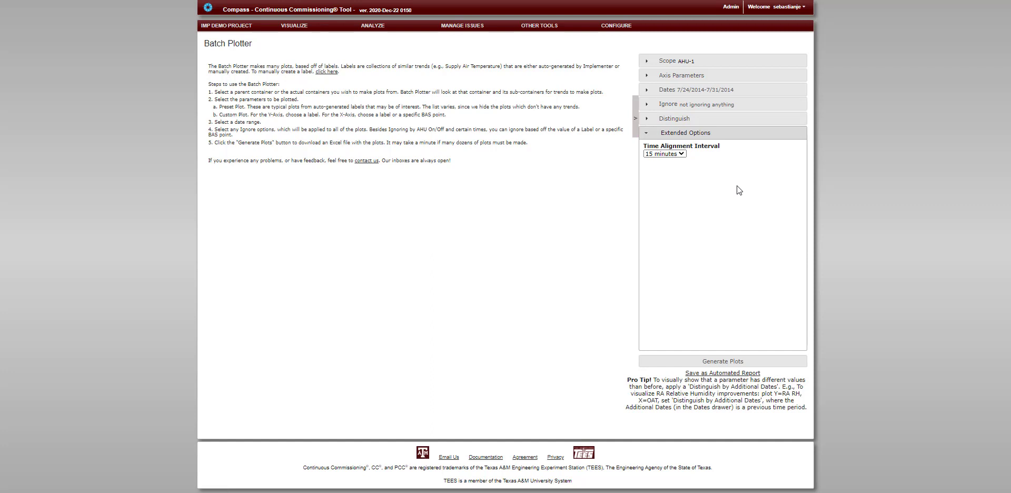
click(723, 362)
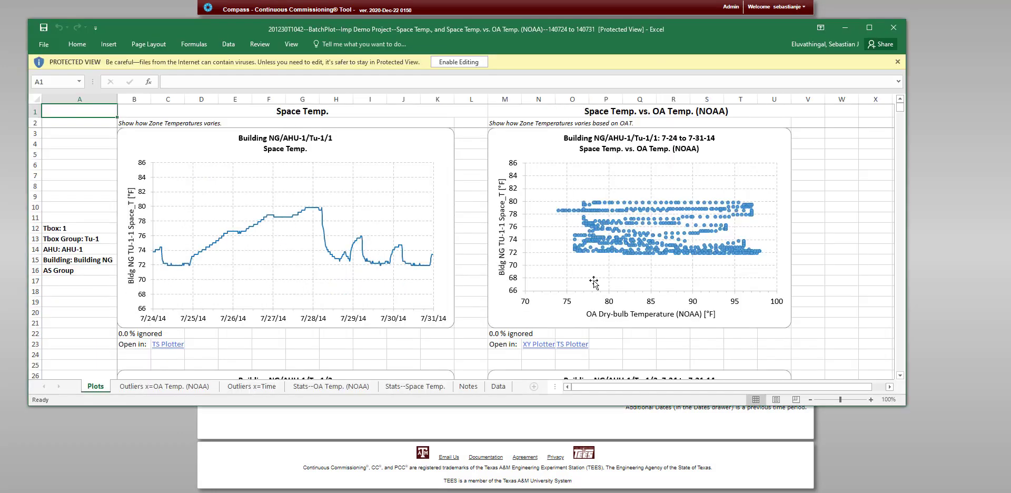
Enable editing of the downloaded batch plot workbook in Excel, reposition its window and make it taller
click(478, 62)
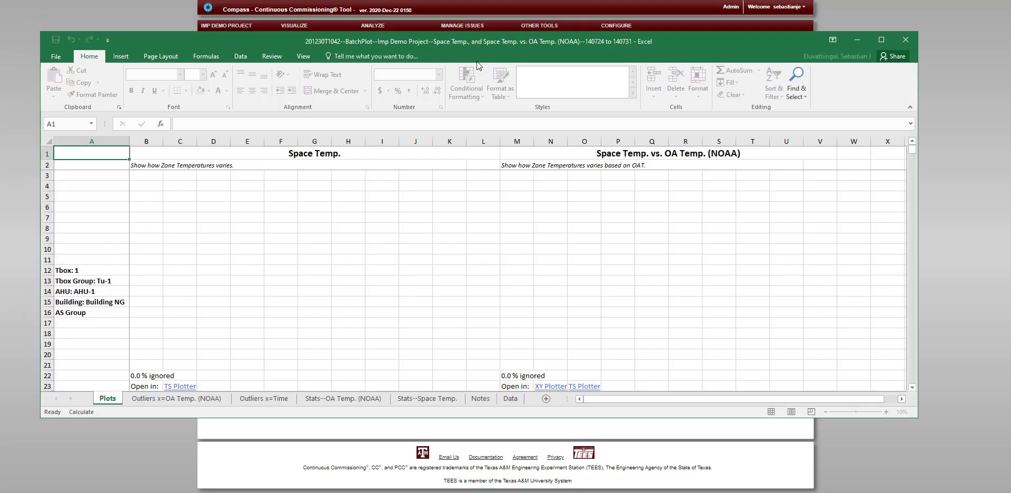
drag(412, 46, 445, 43)
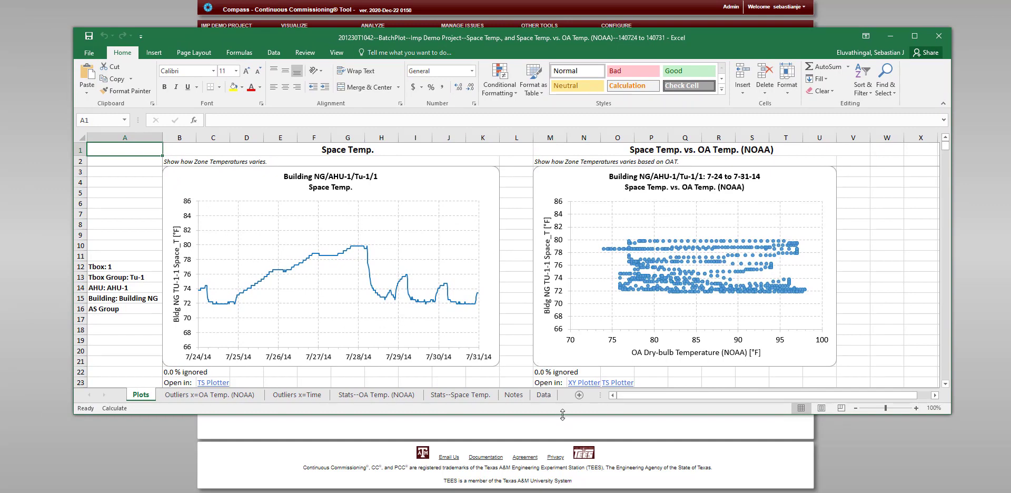
drag(561, 413, 562, 479)
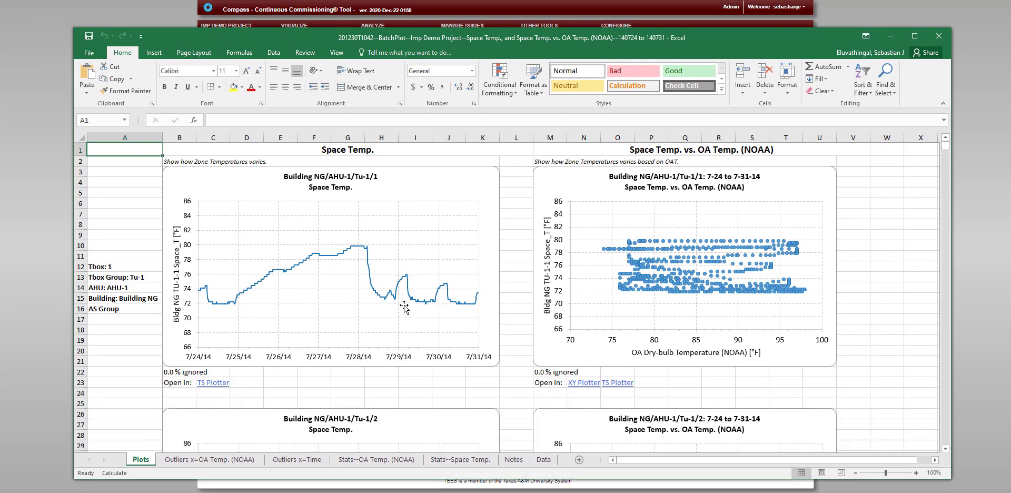
Examine the space temperature plots on the Plots sheet, viewing Tu-1/2's time plot in TS Plotter and returning to the Excel workbook
scroll(387, 267, down, 20)
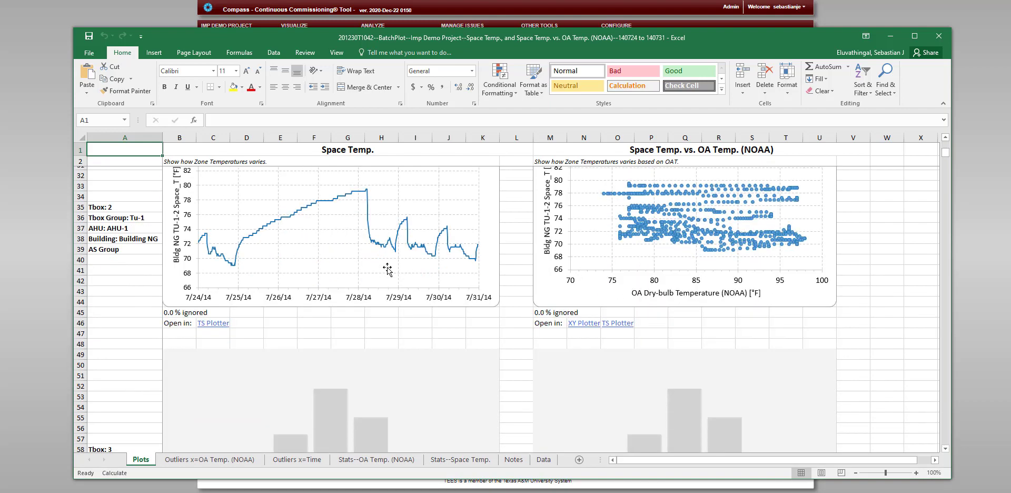
scroll(387, 269, up, 20)
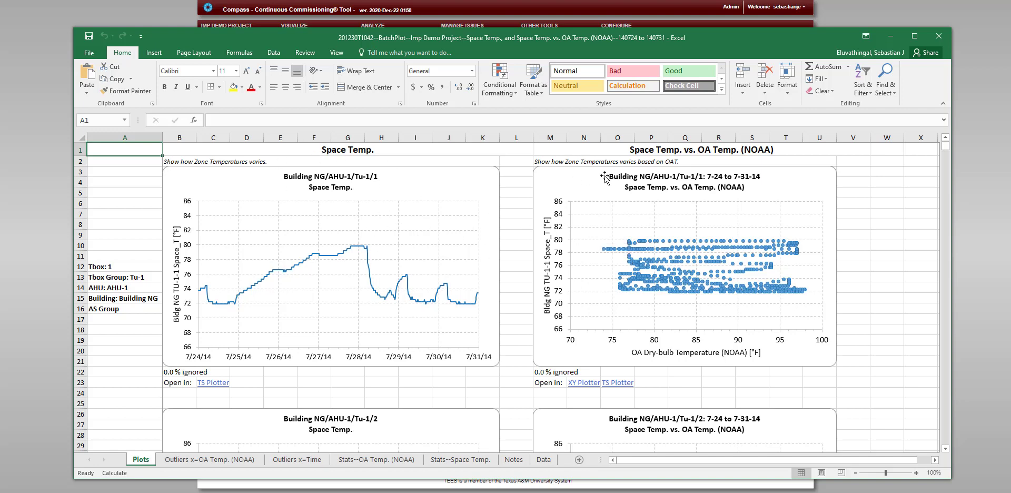
scroll(731, 226, down, 5)
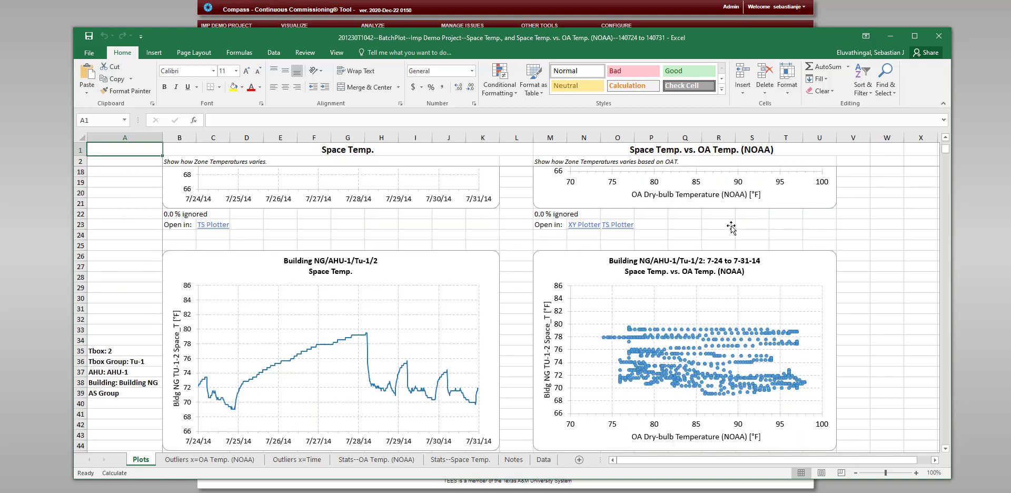
scroll(731, 226, down, 5)
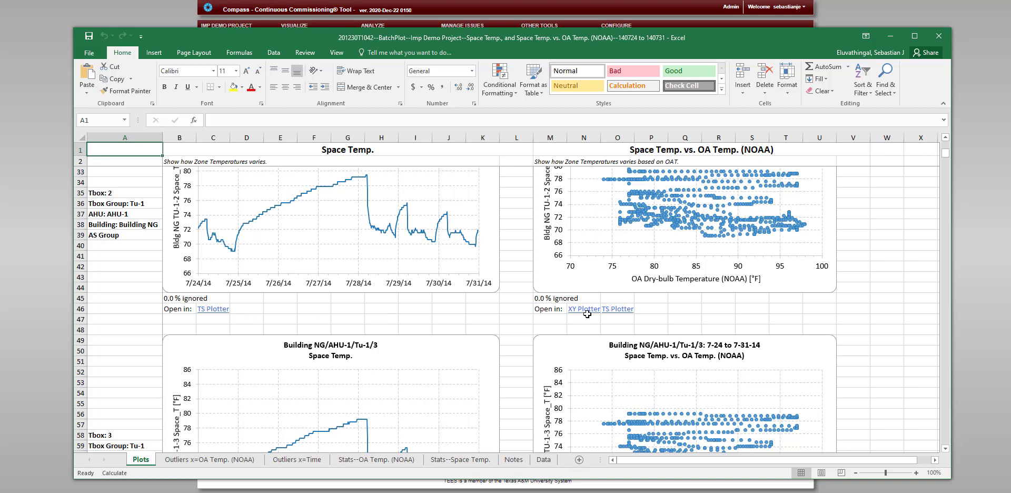
click(222, 312)
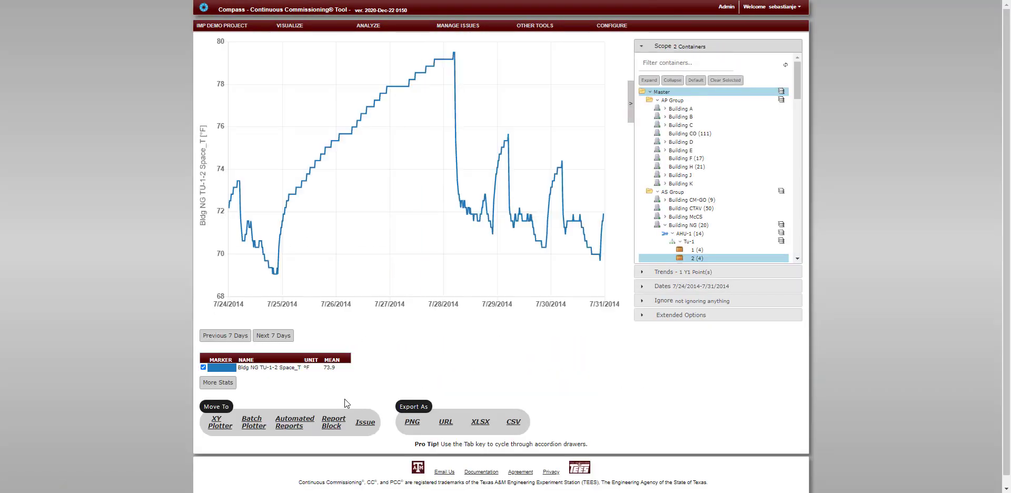
key(alt+Tab)
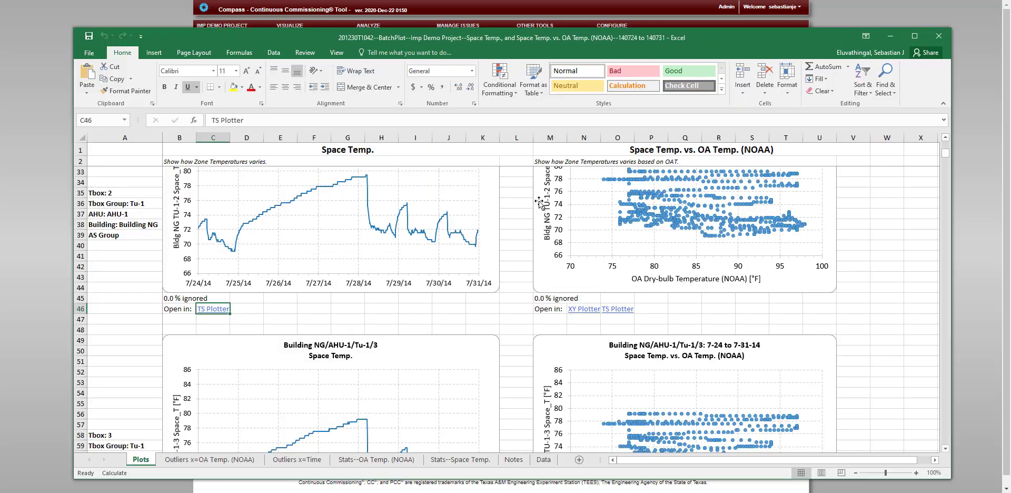
scroll(544, 205, down, 3)
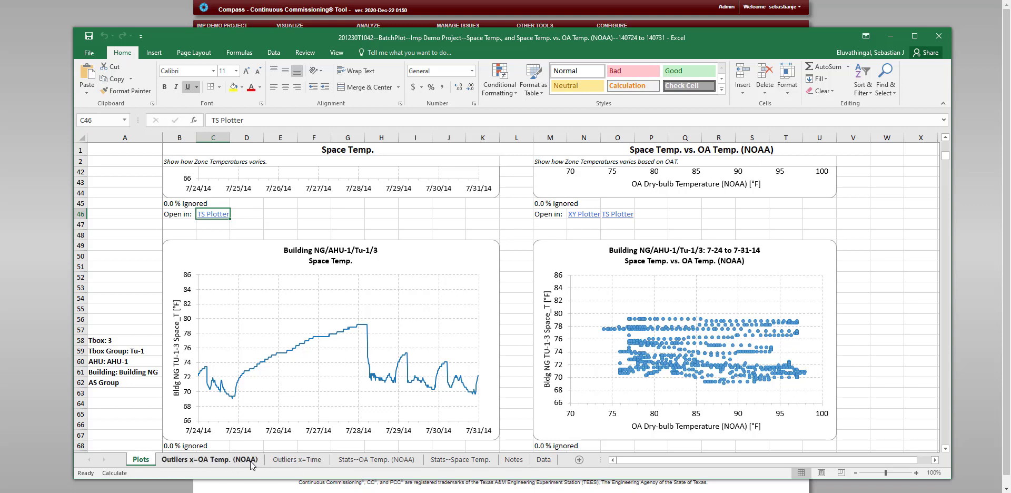
Examine the moving mean and outlier plots and the outlier table on the Outliers x=Time sheet
click(301, 461)
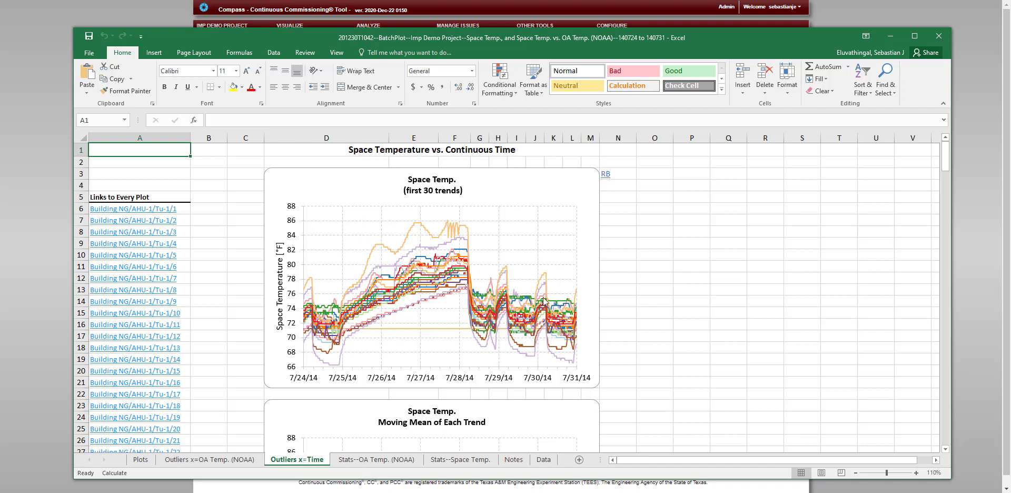
scroll(448, 314, down, 1)
scroll(448, 314, down, 5)
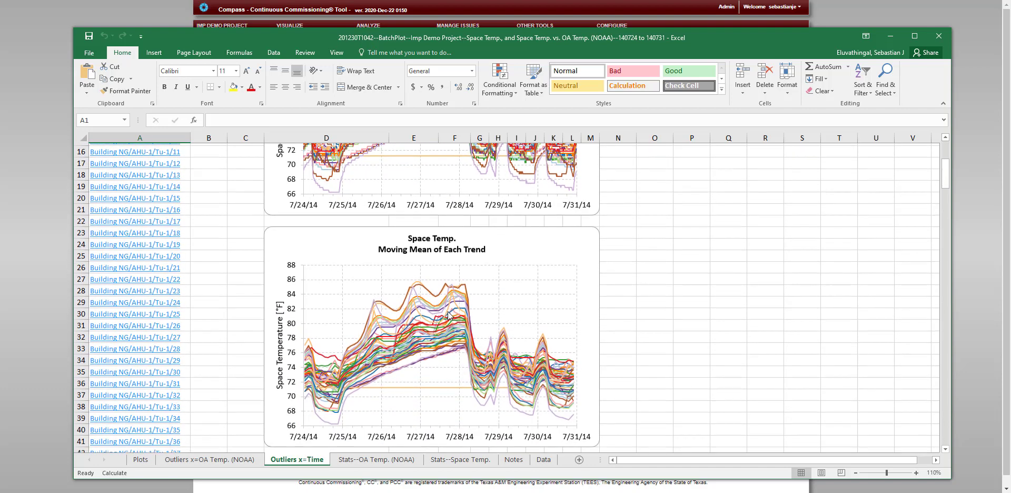
scroll(439, 255, down, 2)
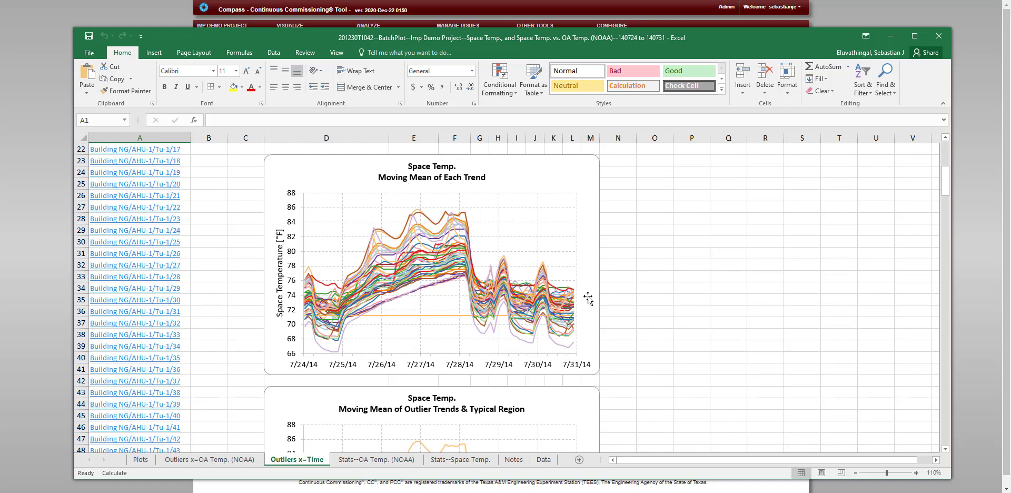
scroll(447, 282, down, 1)
scroll(446, 281, down, 4)
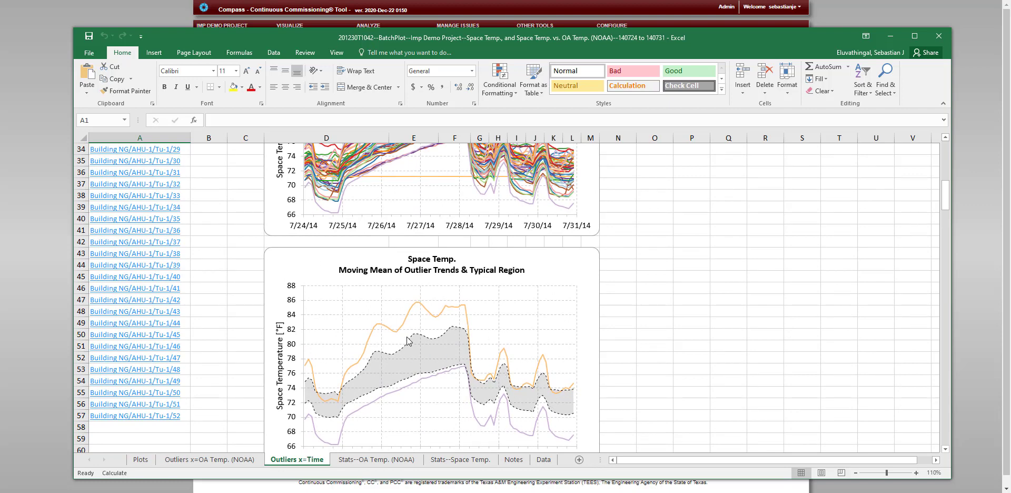
scroll(405, 340, down, 1)
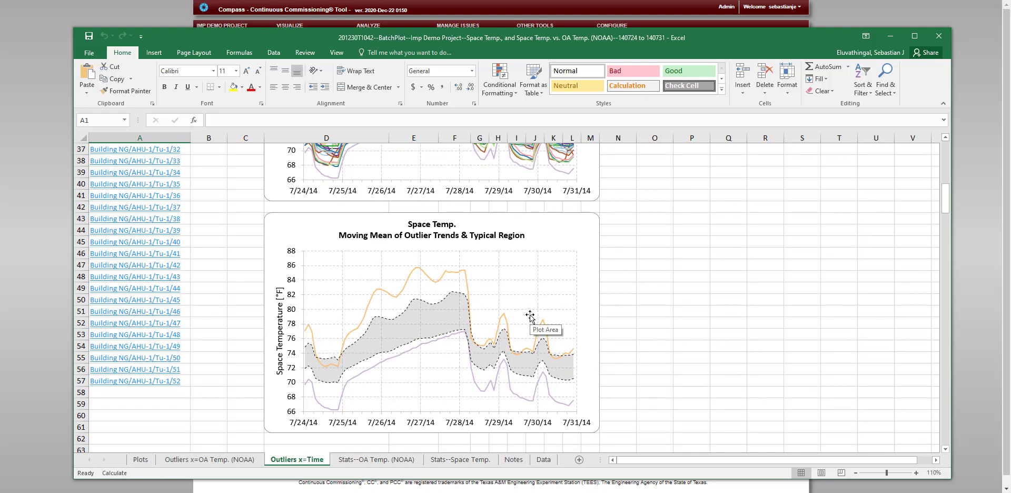
scroll(530, 315, down, 5)
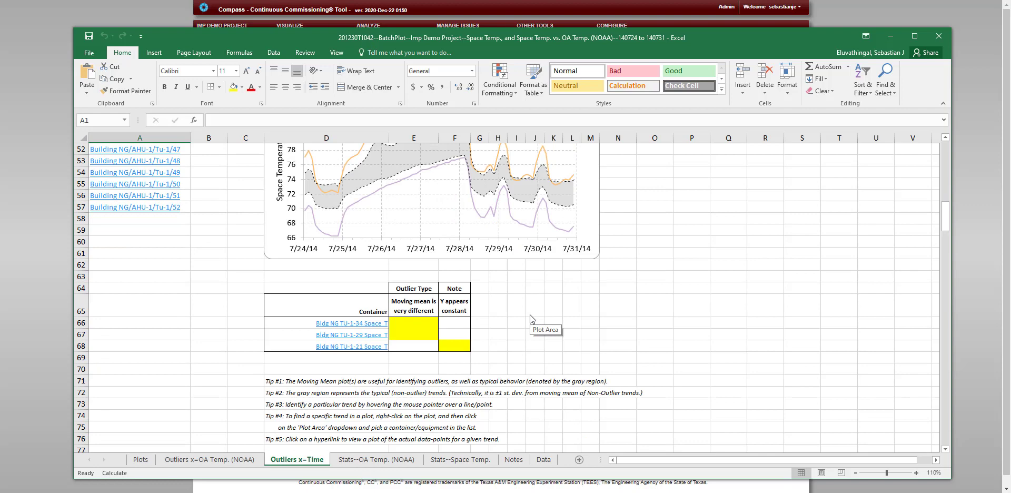
Follow the outlier table's links to view the individual plots for TU-1-34 and TU-1-29 space temperature
click(371, 329)
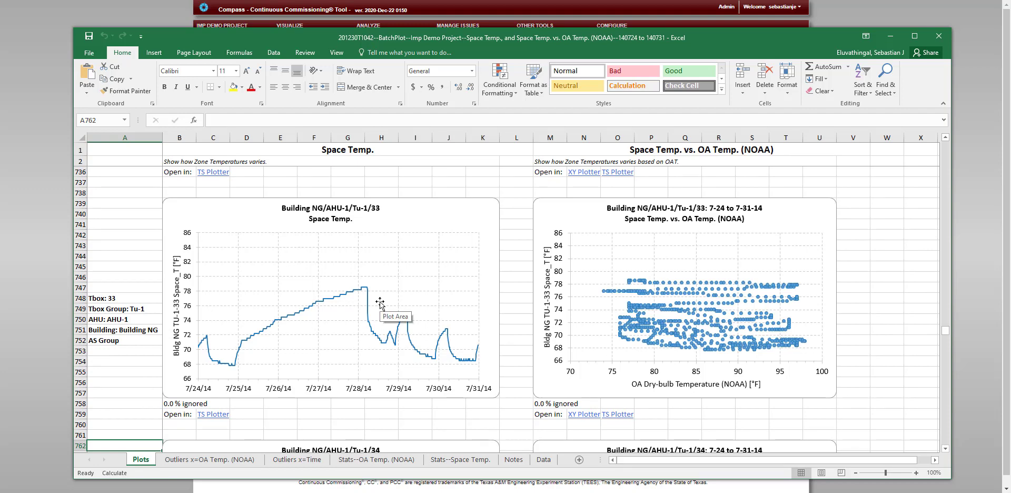
scroll(380, 303, down, 1)
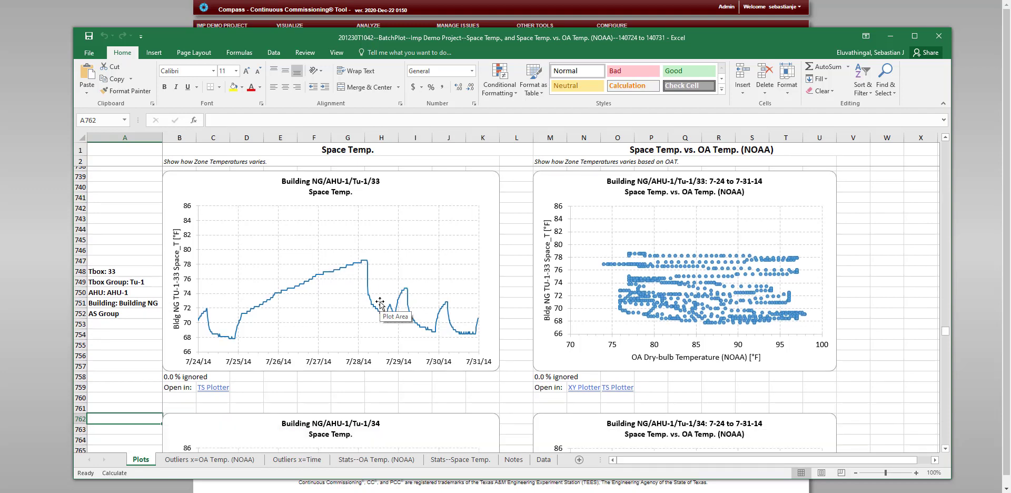
mouse_move(373, 291)
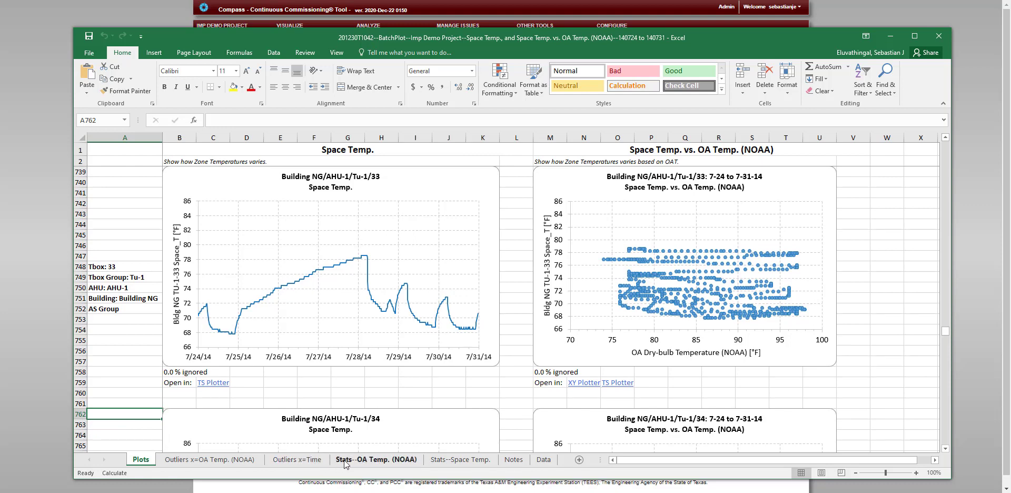
click(298, 460)
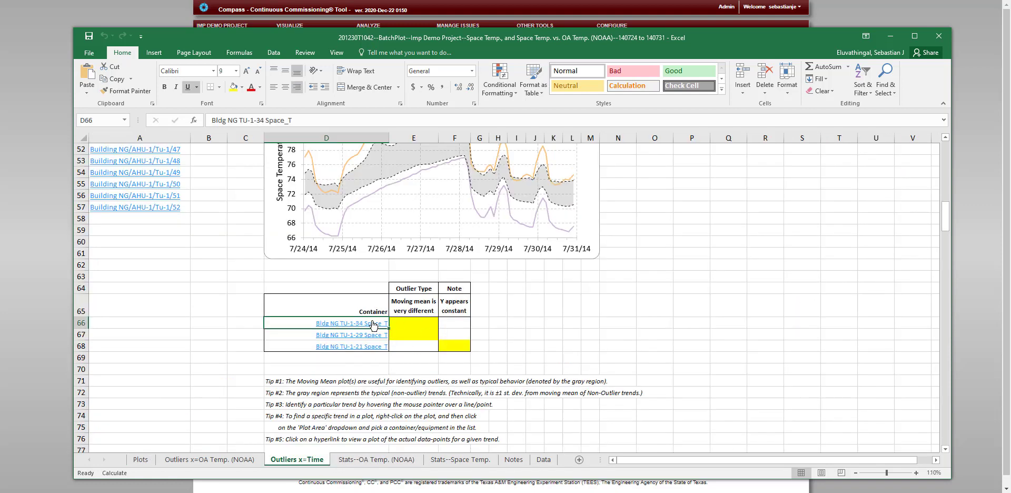
click(356, 341)
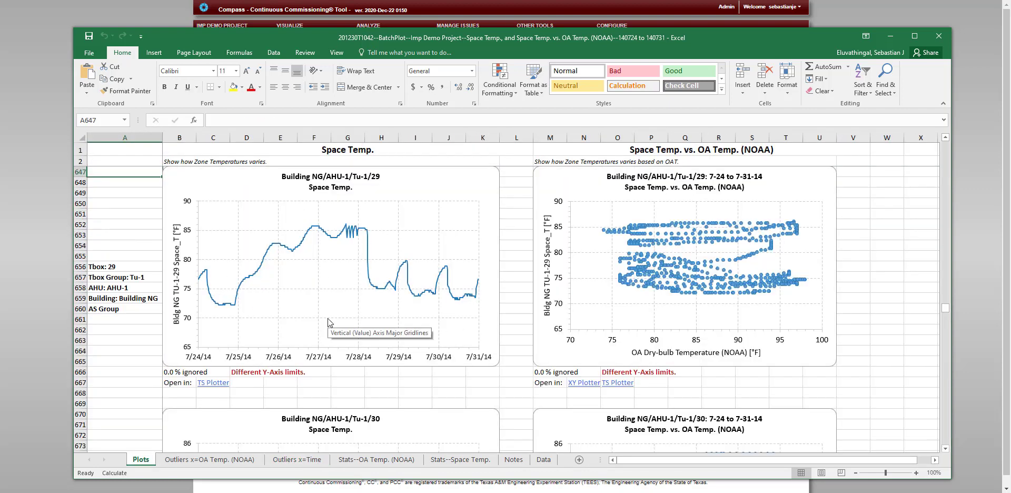
Review the statistics sheets for OA dry-bulb temperature and space temperature, including the highlighted outlier cells
click(367, 461)
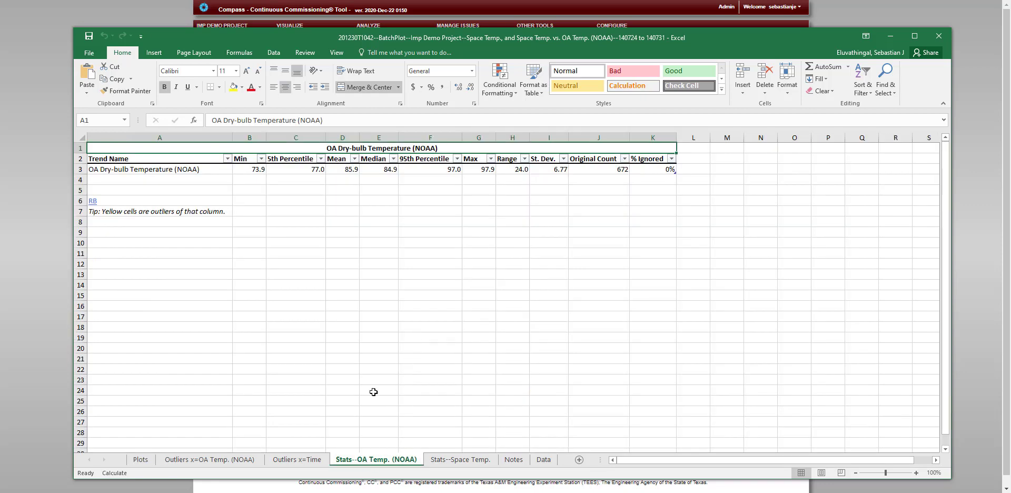
click(457, 460)
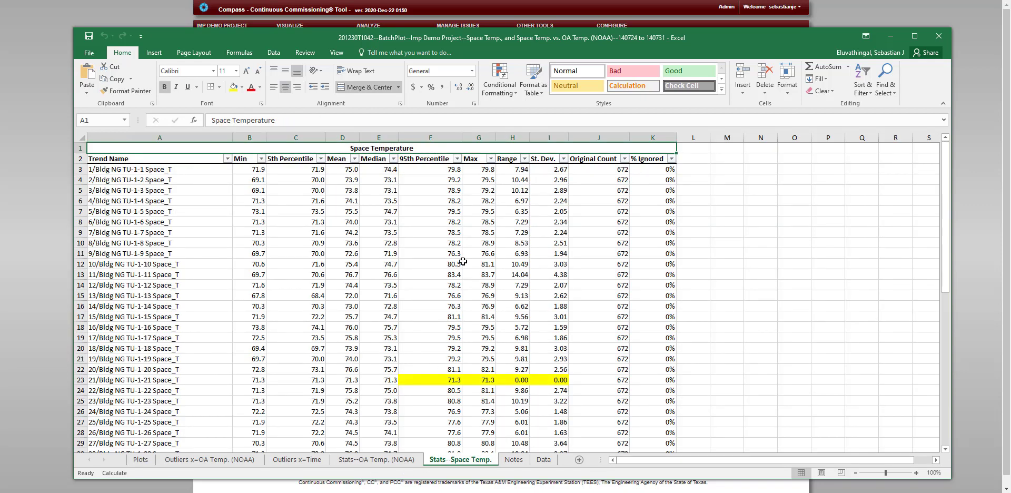
scroll(463, 262, down, 10)
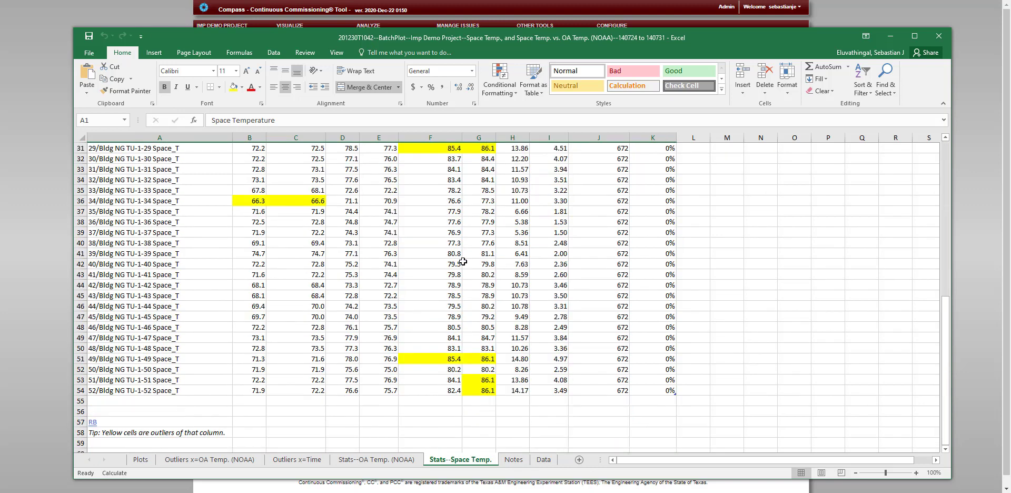
scroll(463, 262, up, 10)
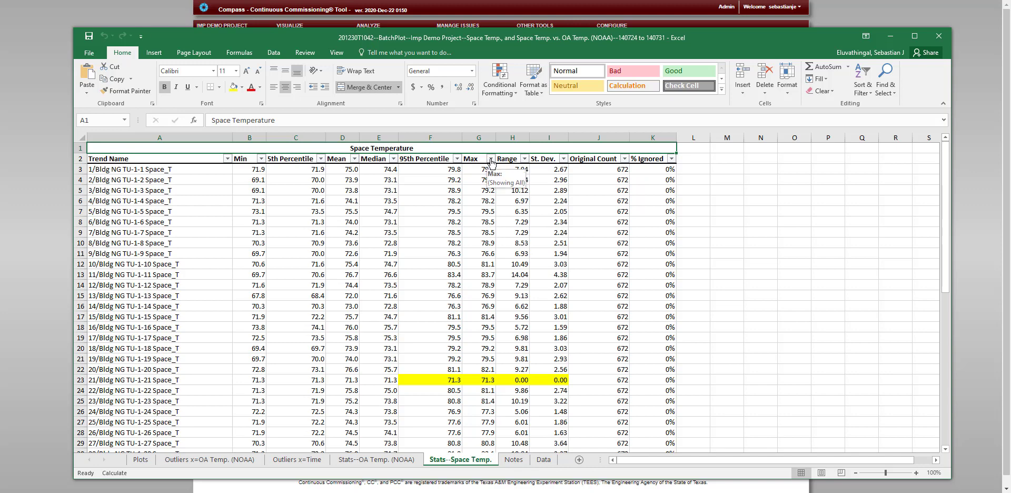
Sort the space temperature statistics by Median from largest to smallest
click(491, 159)
click(394, 159)
click(393, 158)
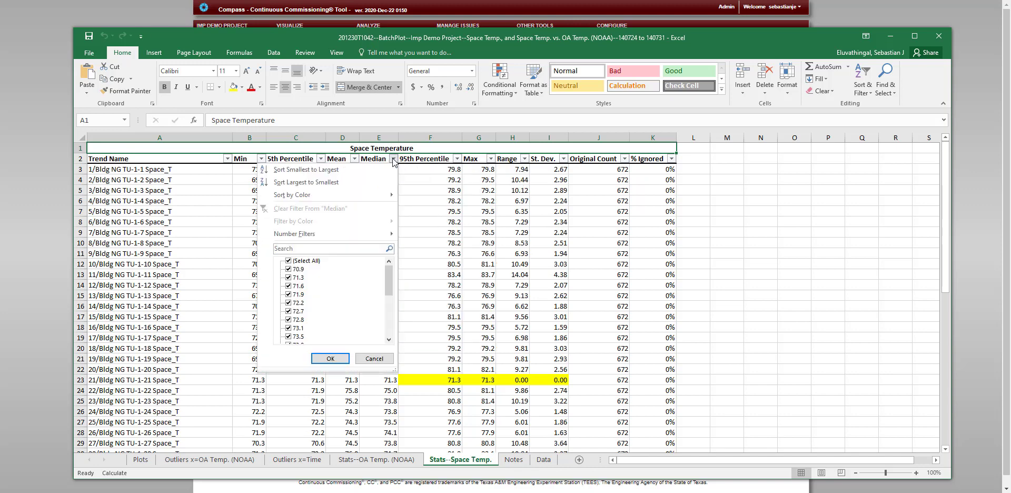
click(306, 182)
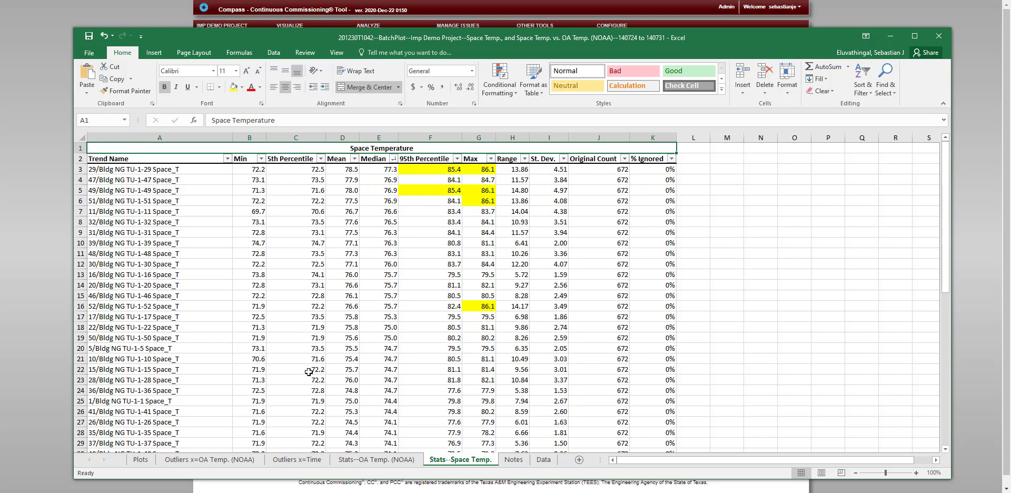
Review the report settings on the Notes sheet and the trend values on the Data sheet, and return to the Plots sheet
click(522, 460)
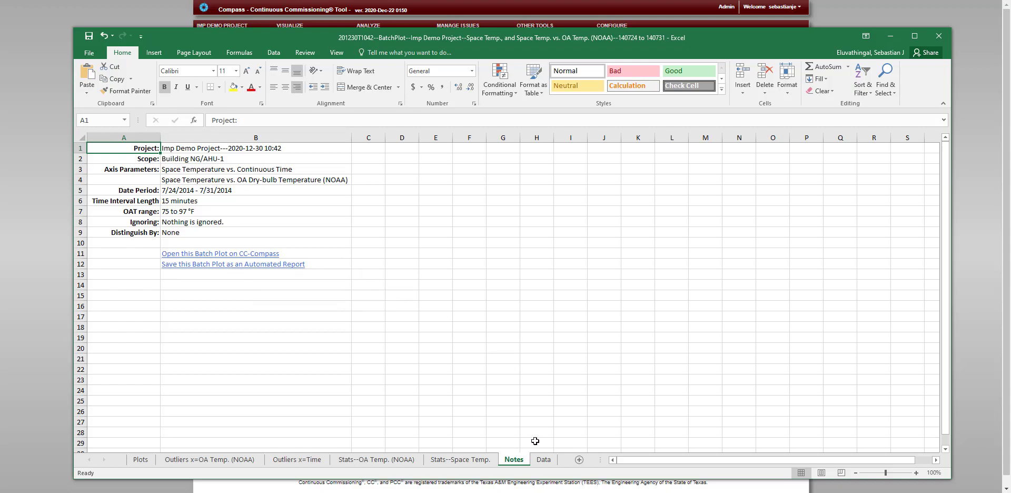
click(544, 460)
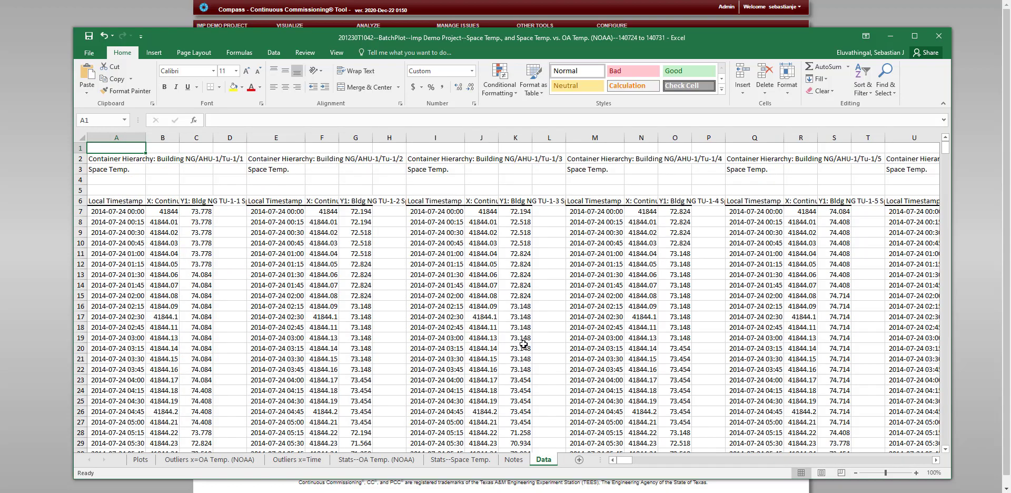
scroll(523, 344, down, 4)
scroll(524, 344, up, 3)
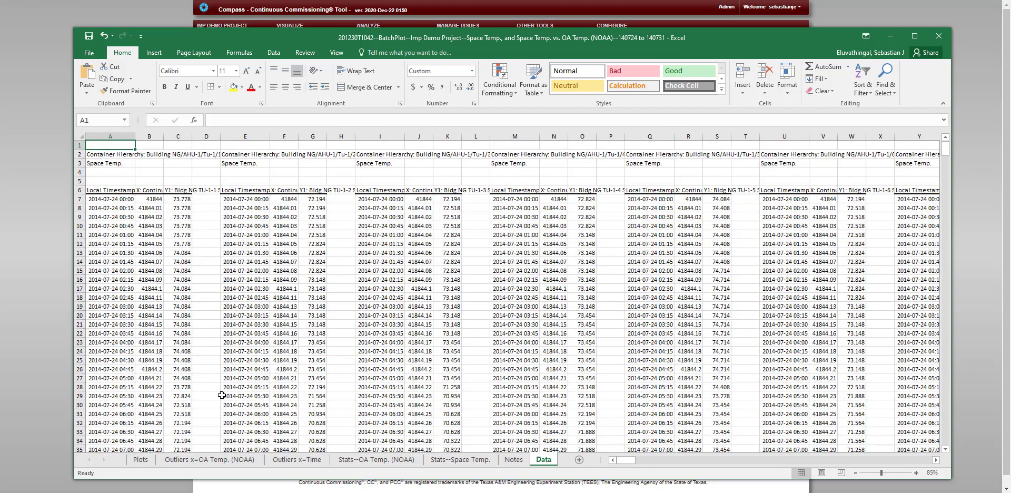
click(152, 459)
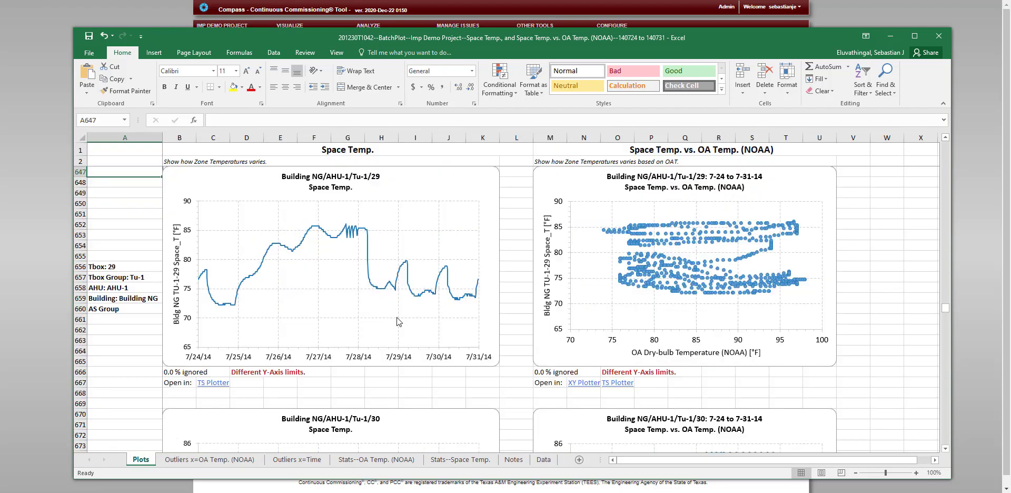